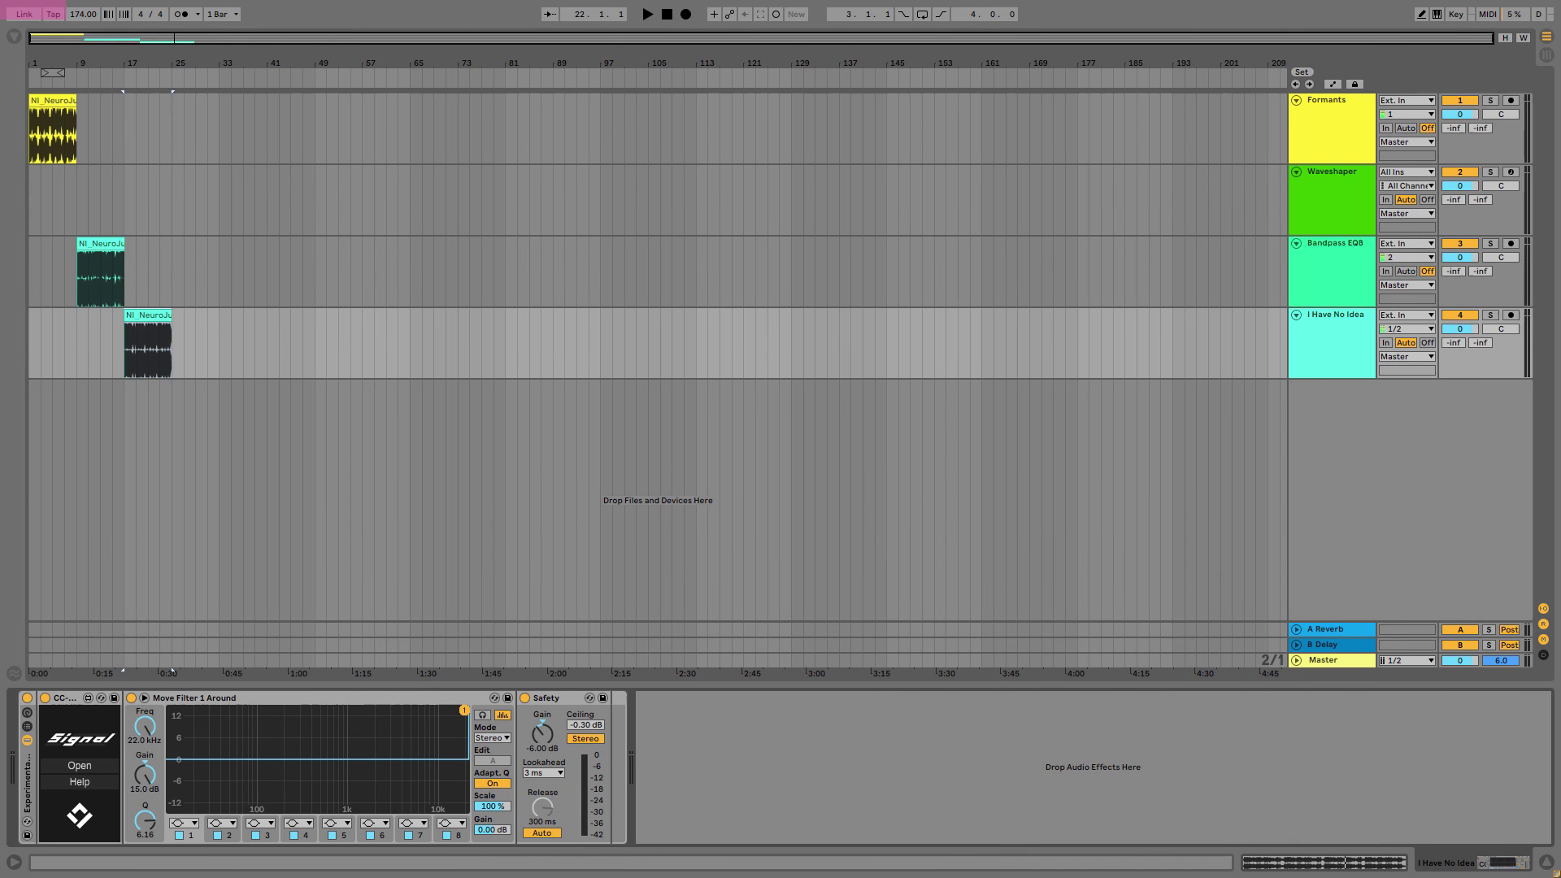
- Inspect the Move Filter Signal patch, expanding and collapsing the 2 Frequency A remote, then close it
click(79, 765)
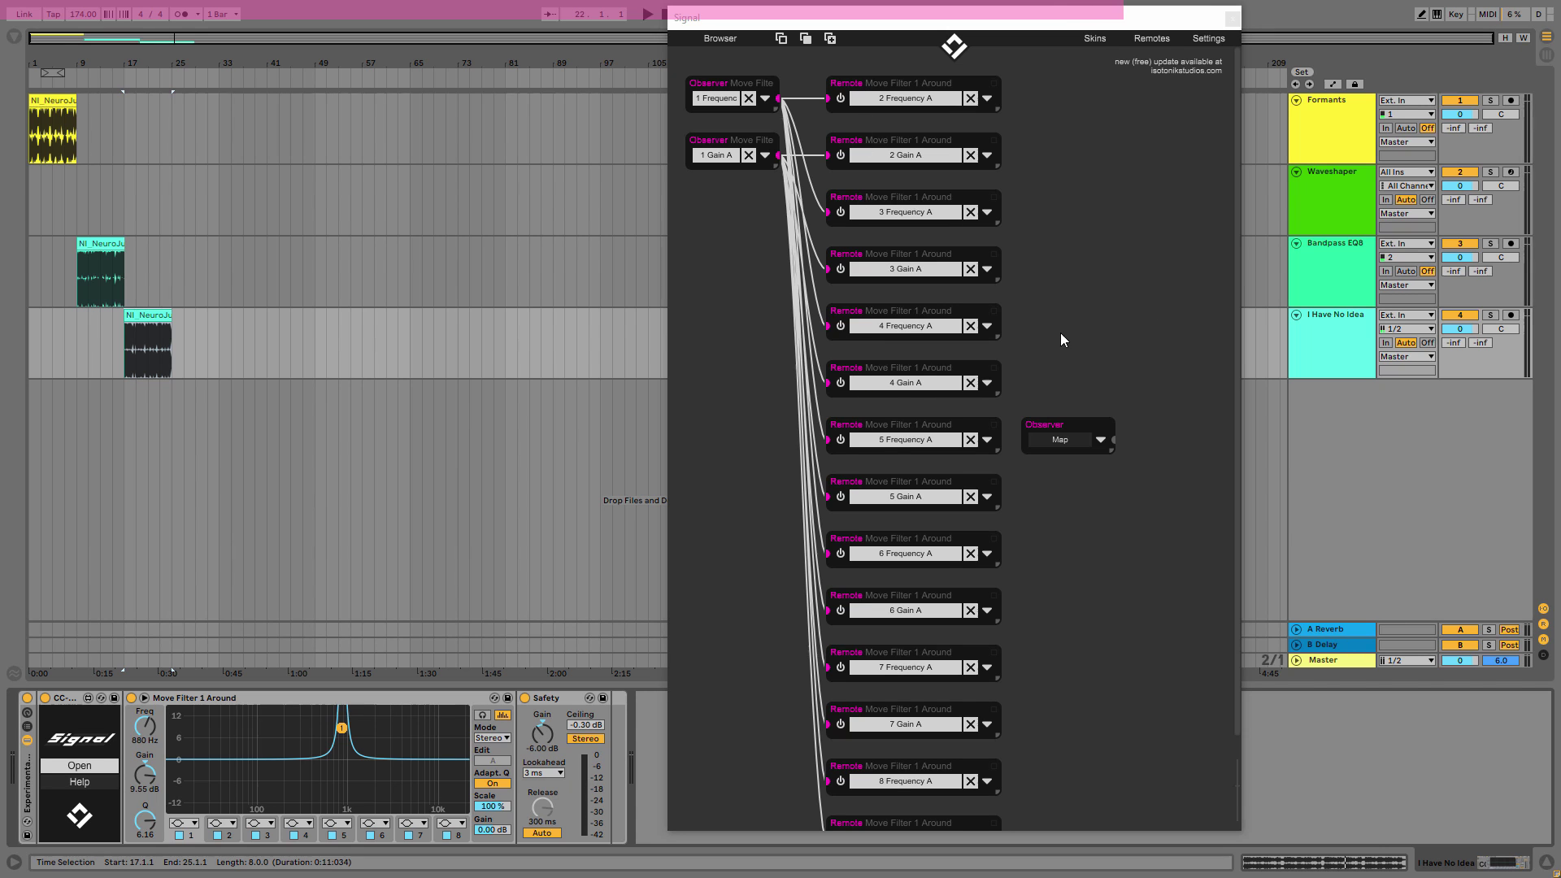
scroll(1237, 270, down, 3)
scroll(993, 110, up, 3)
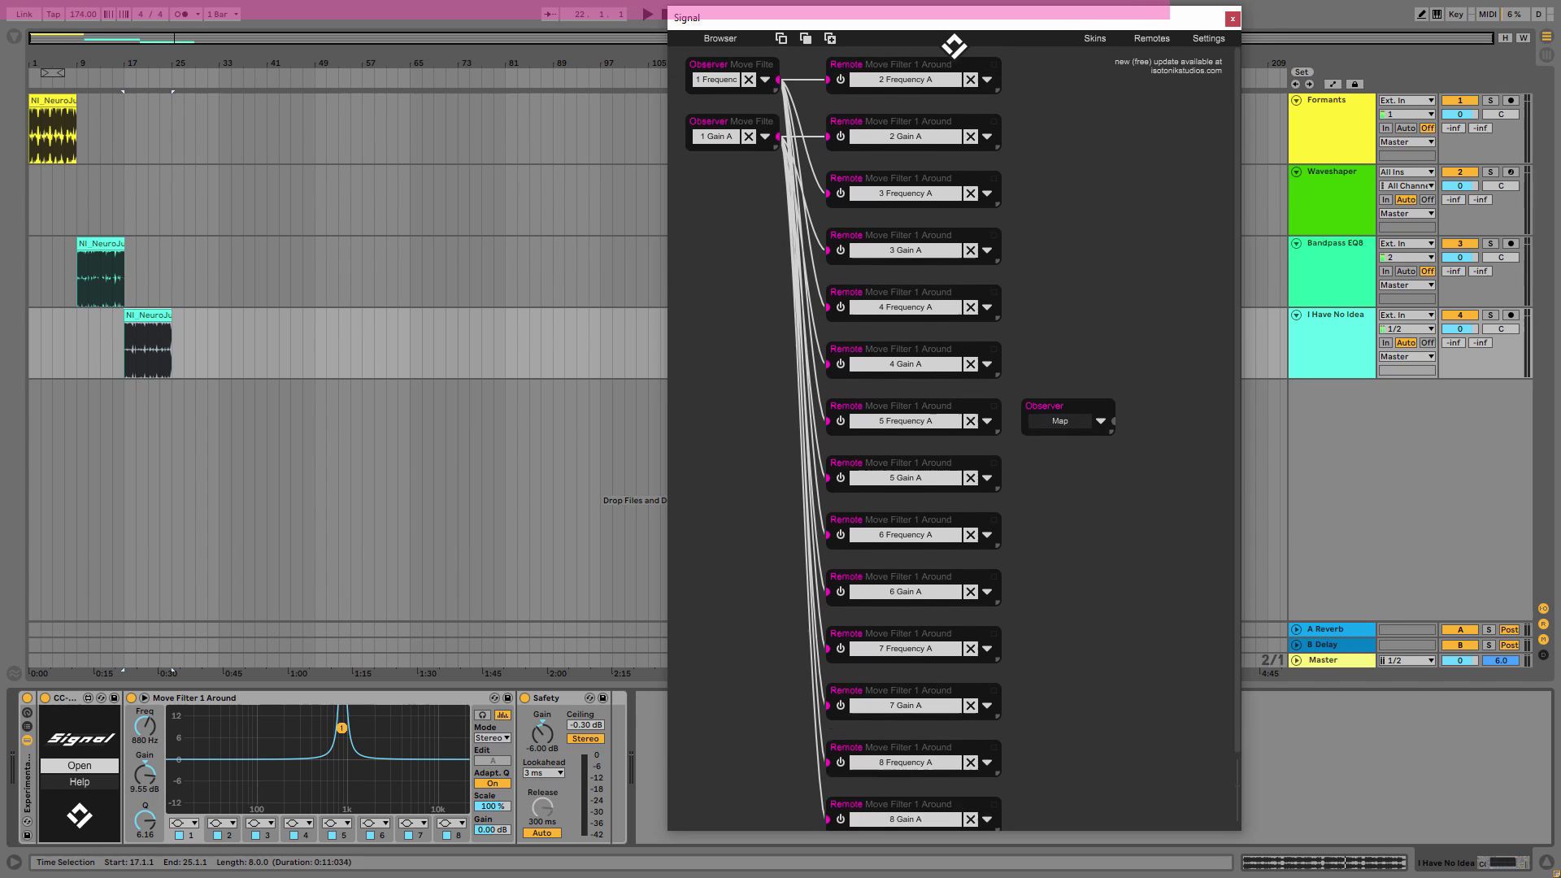
click(987, 108)
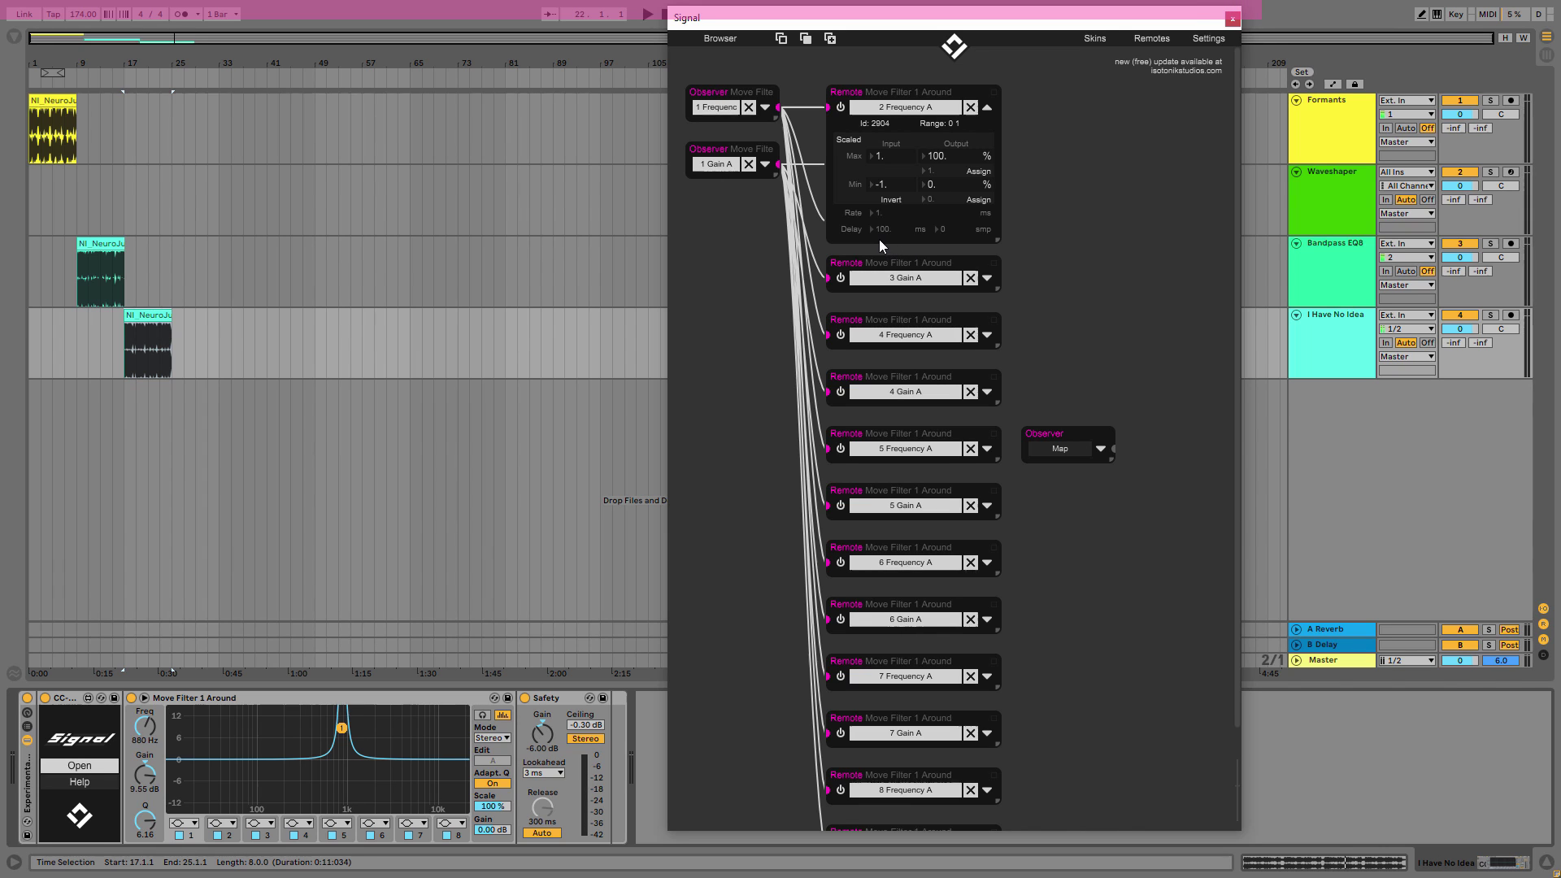
click(987, 107)
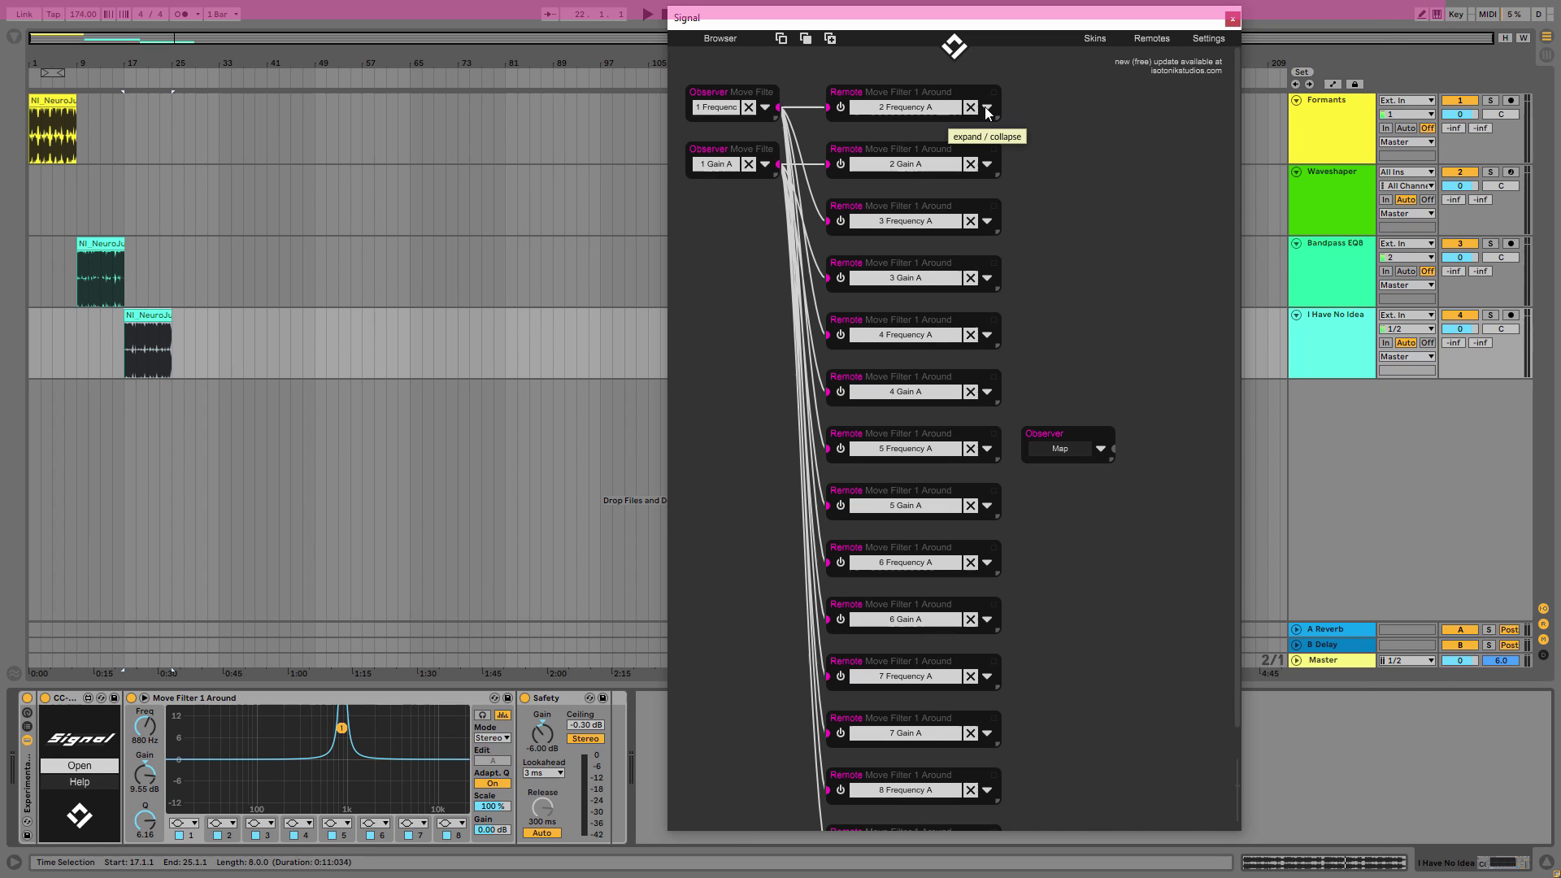
click(1231, 20)
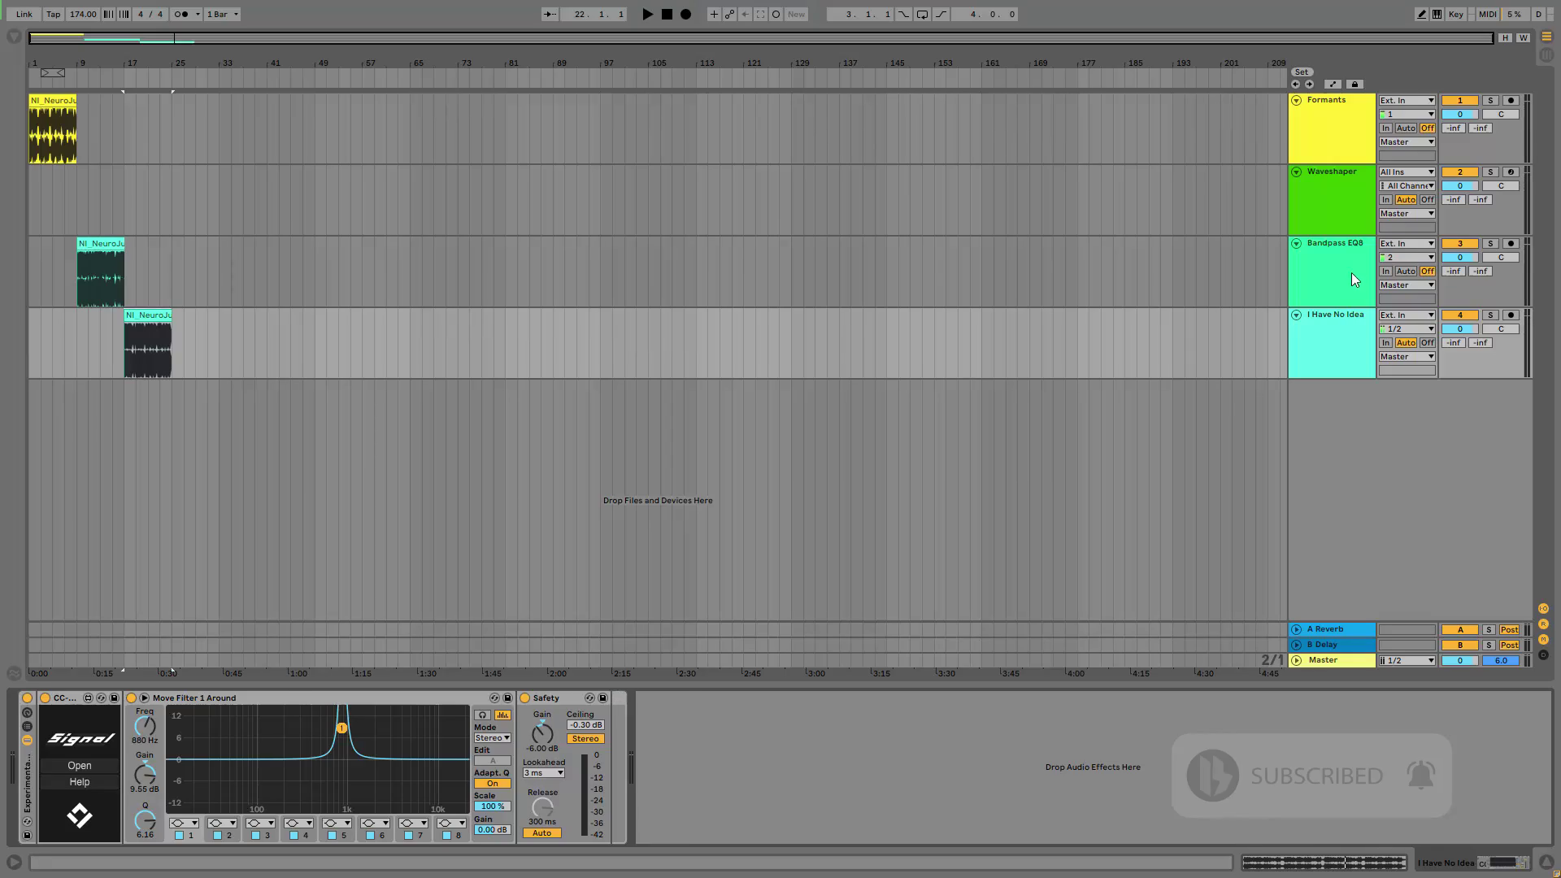
- On the Bandpass EQ8 track, turn the Width macro and open its Signal patch
click(1334, 260)
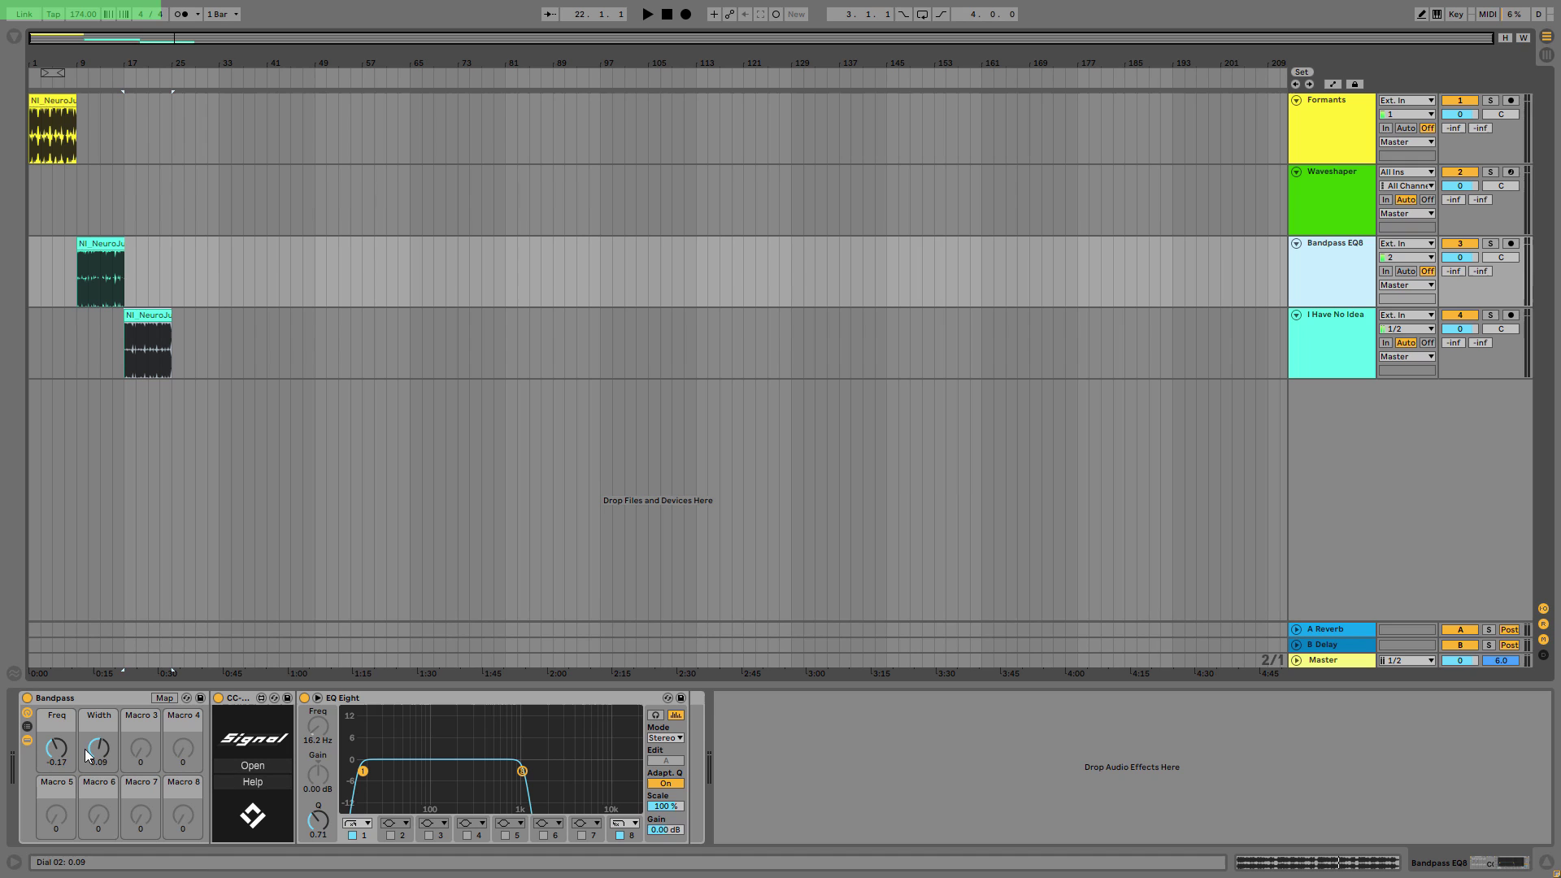
mouse_move(85, 753)
mouse_down()
mouse_move(85, 716)
mouse_move(98, 793)
mouse_move(70, 716)
mouse_move(70, 740)
mouse_up()
click(249, 764)
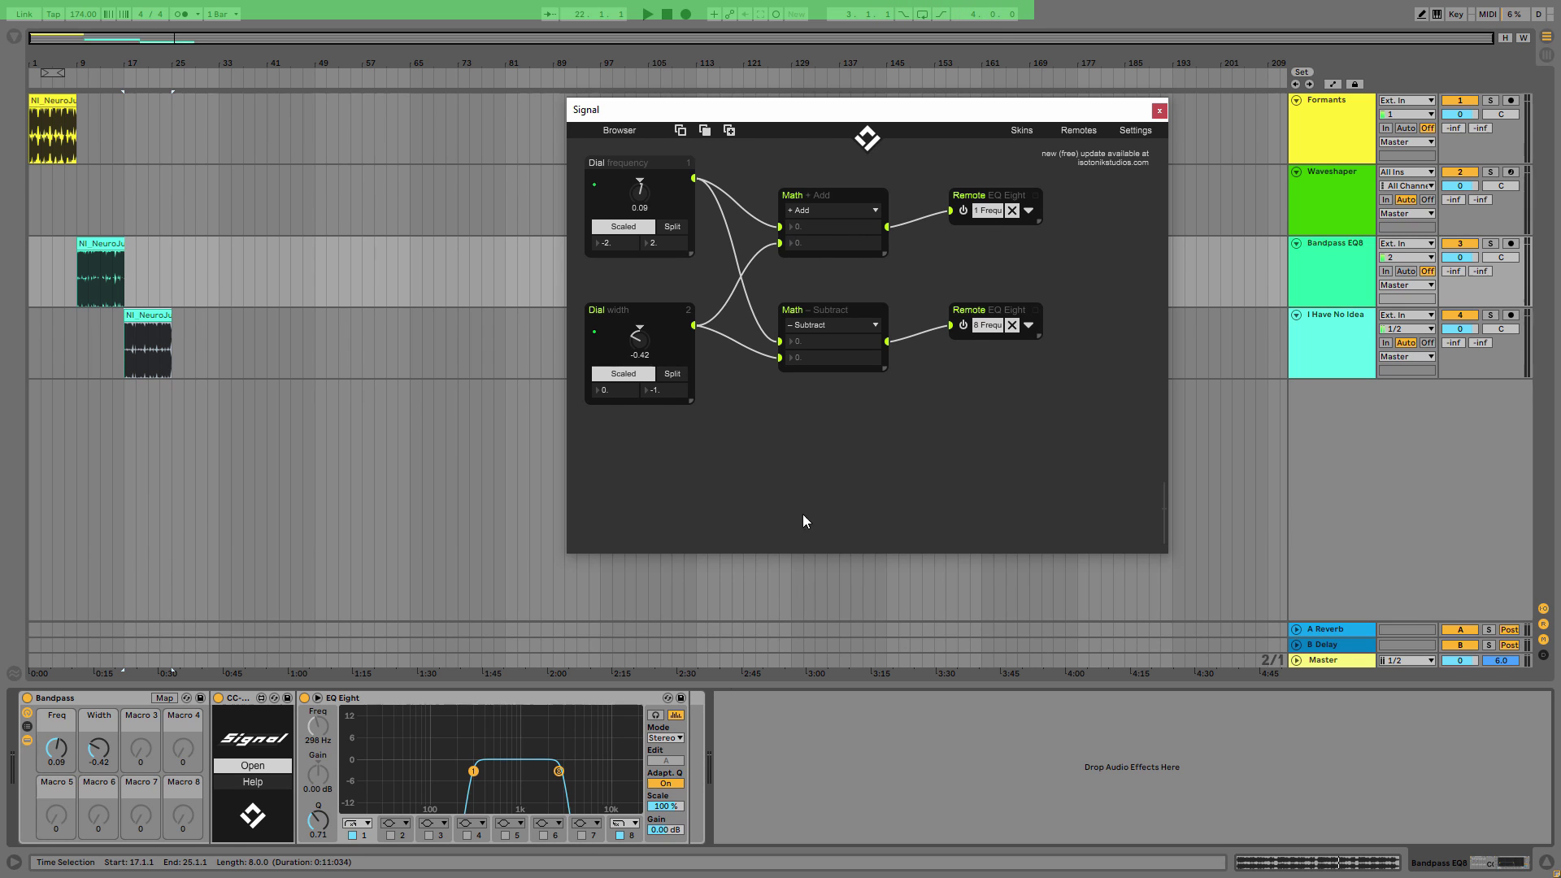
click(450, 860)
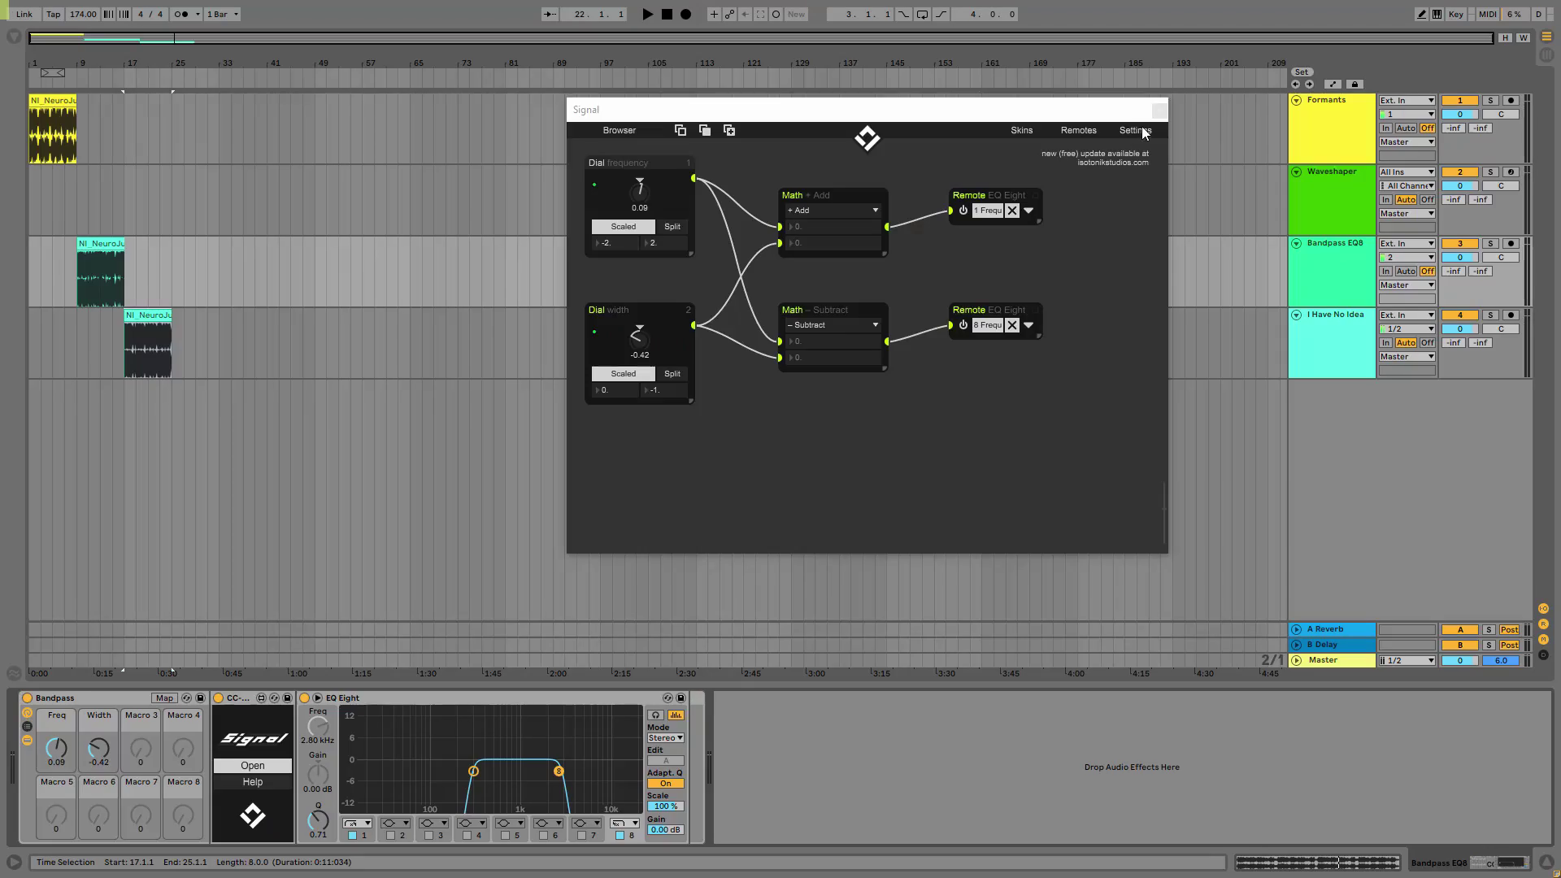
- Open the Waveshaper track's Signal patch and bend its Function curve with two new points
click(1141, 125)
click(1355, 186)
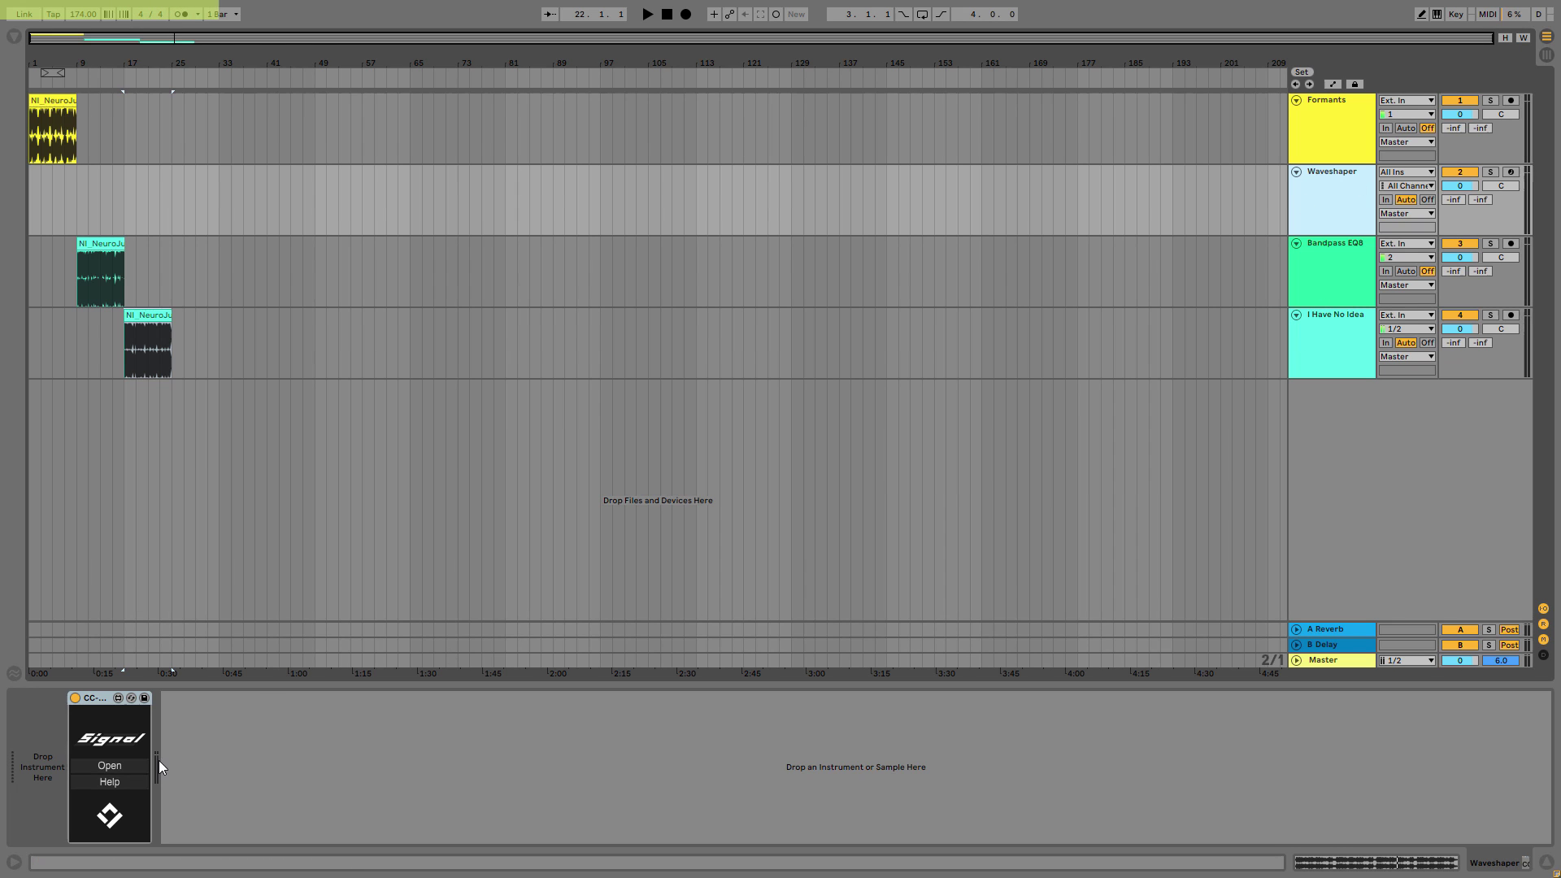
click(114, 764)
drag(776, 261, 781, 174)
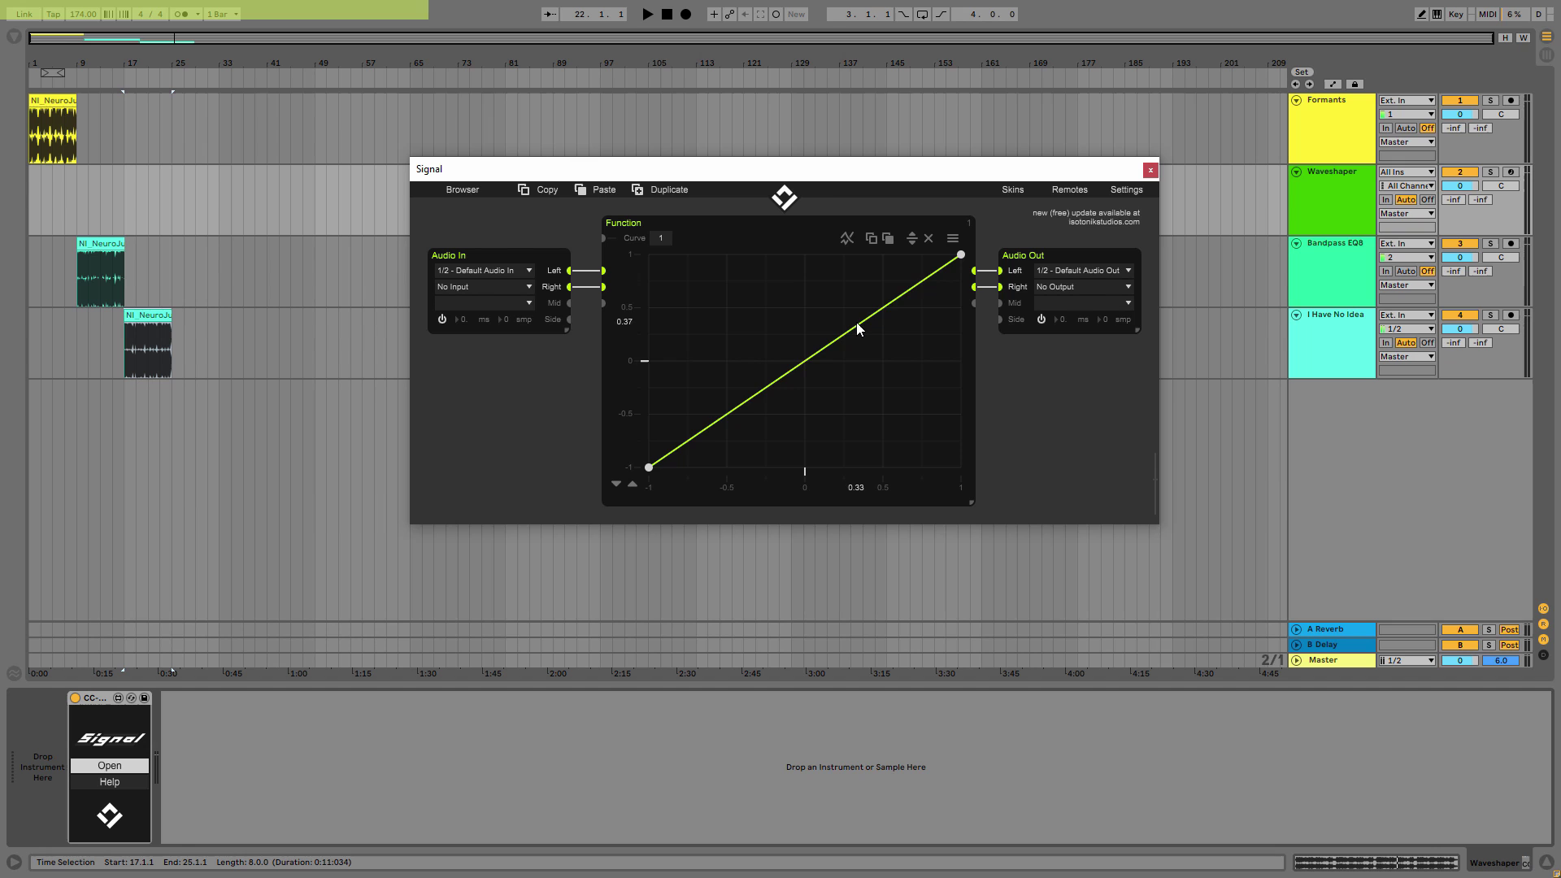
drag(853, 327, 814, 288)
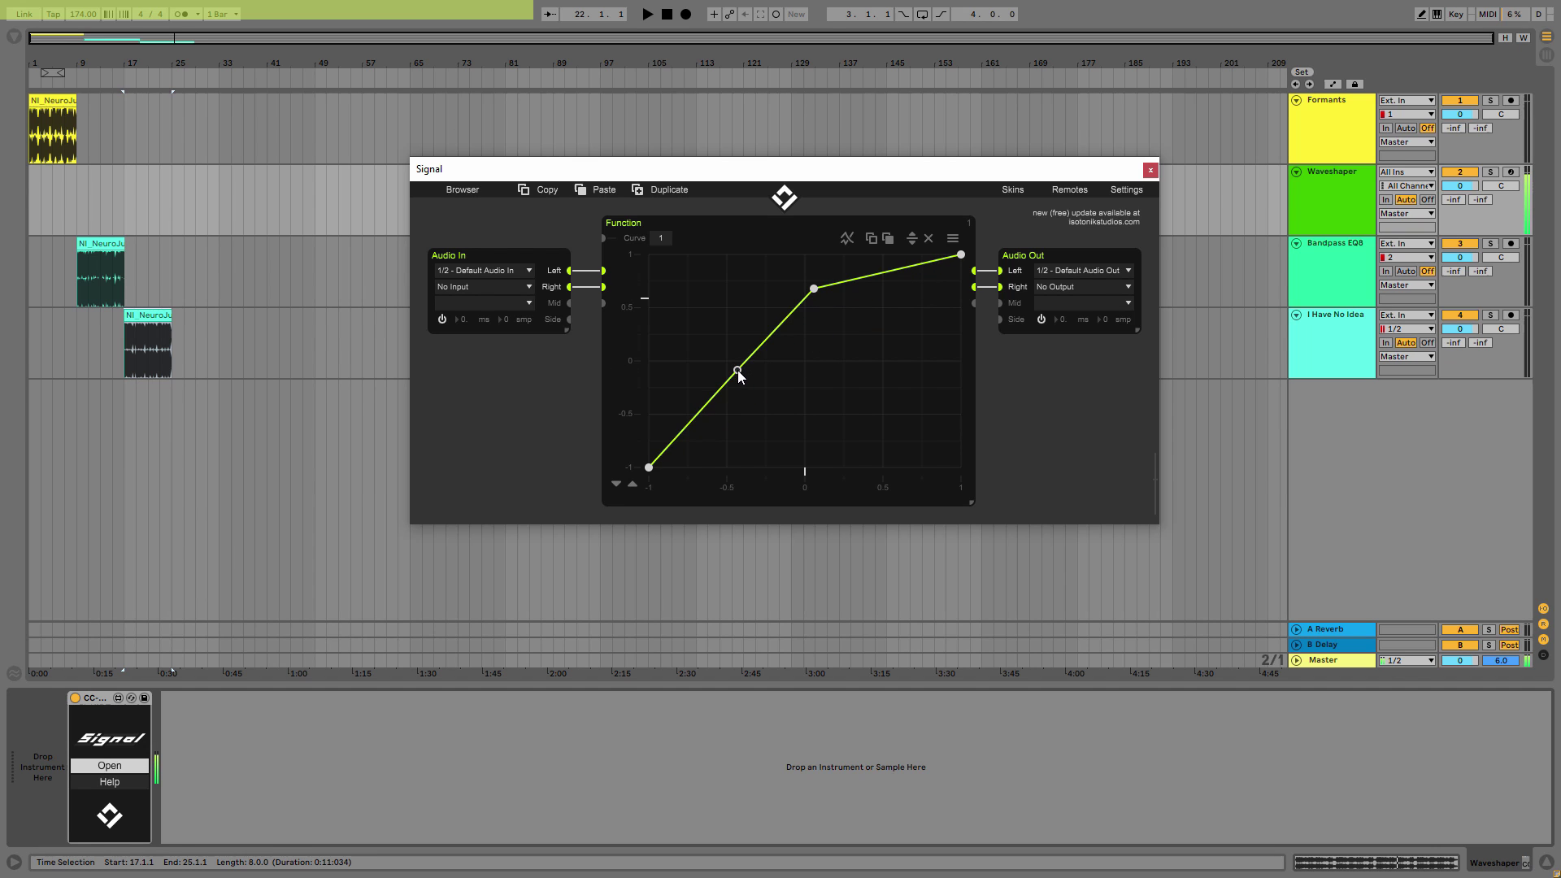
drag(739, 371, 744, 423)
- Load Operator from Instruments ahead of Signal and arm the Waveshaper track
click(10, 70)
click(54, 151)
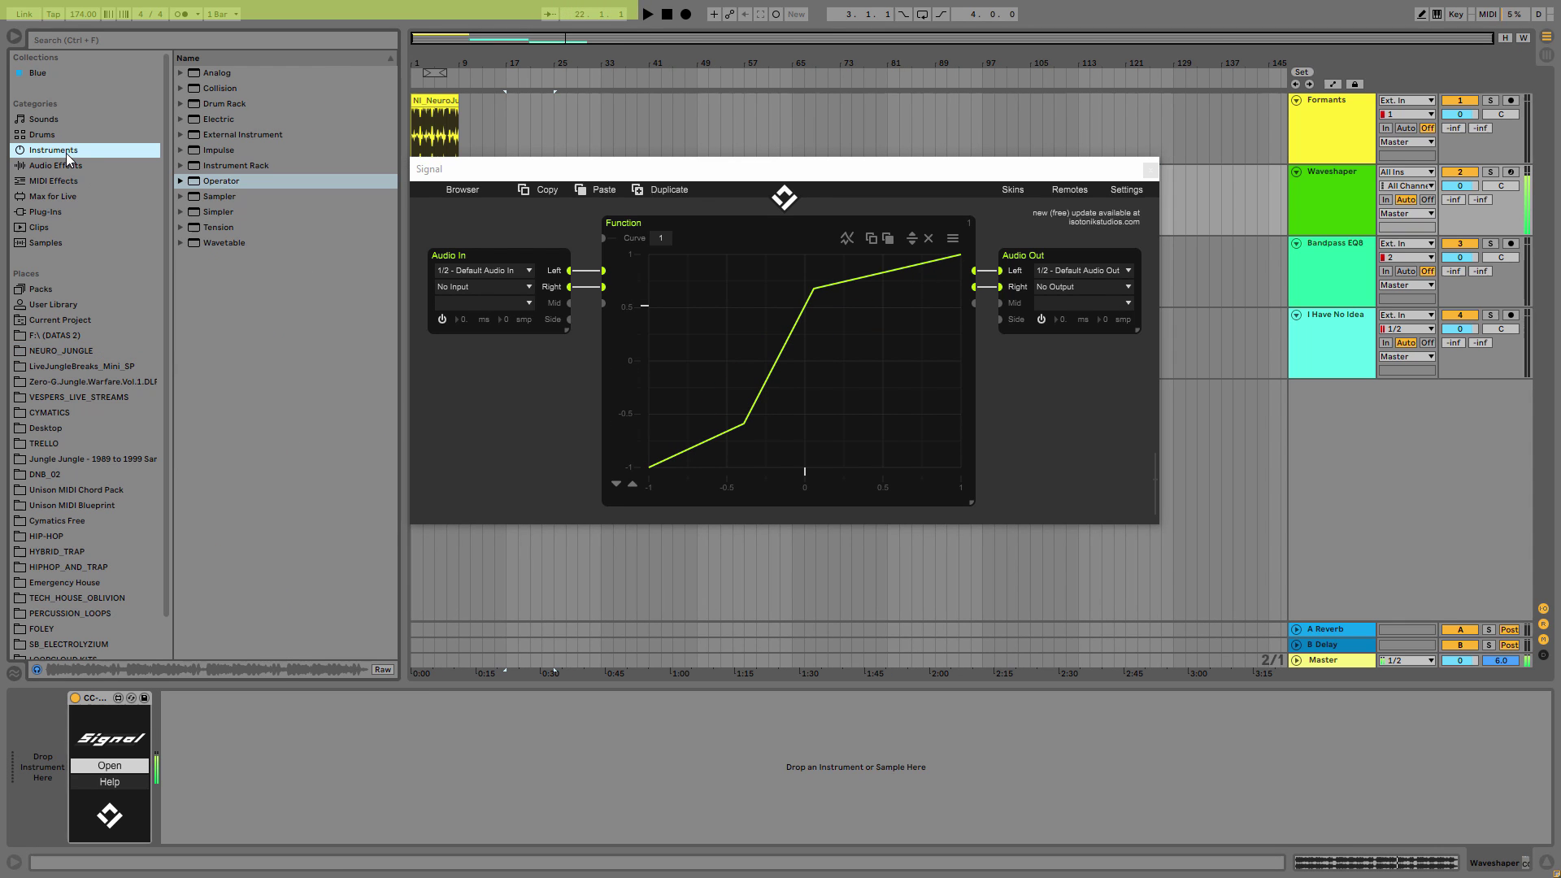
drag(250, 183, 43, 782)
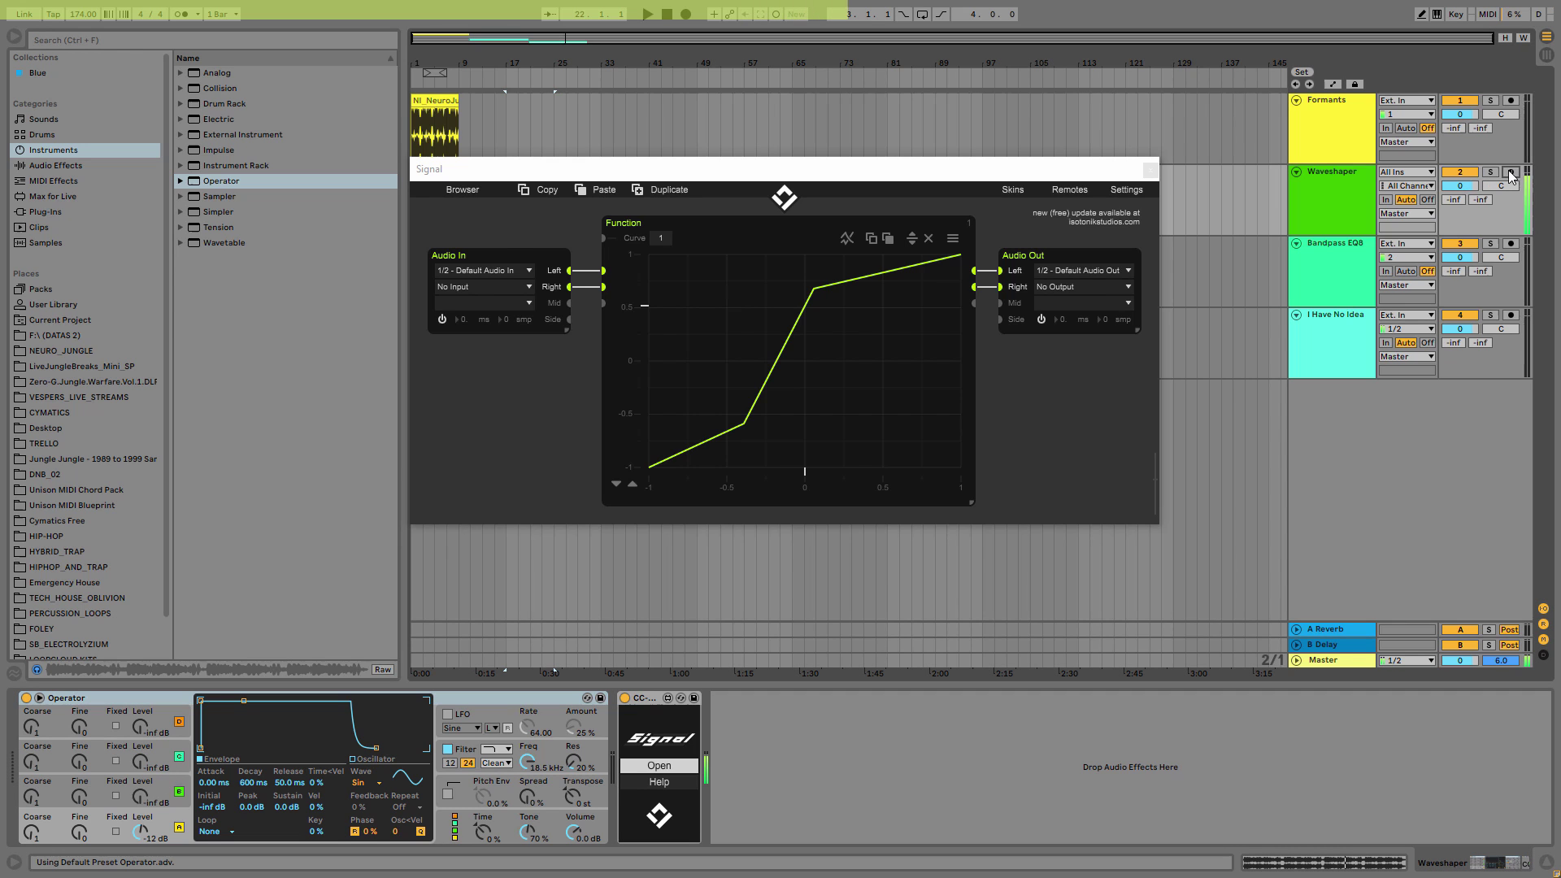
click(1510, 172)
- Reshape the Function curve into a jagged zigzag by moving and adding points
drag(813, 288, 777, 255)
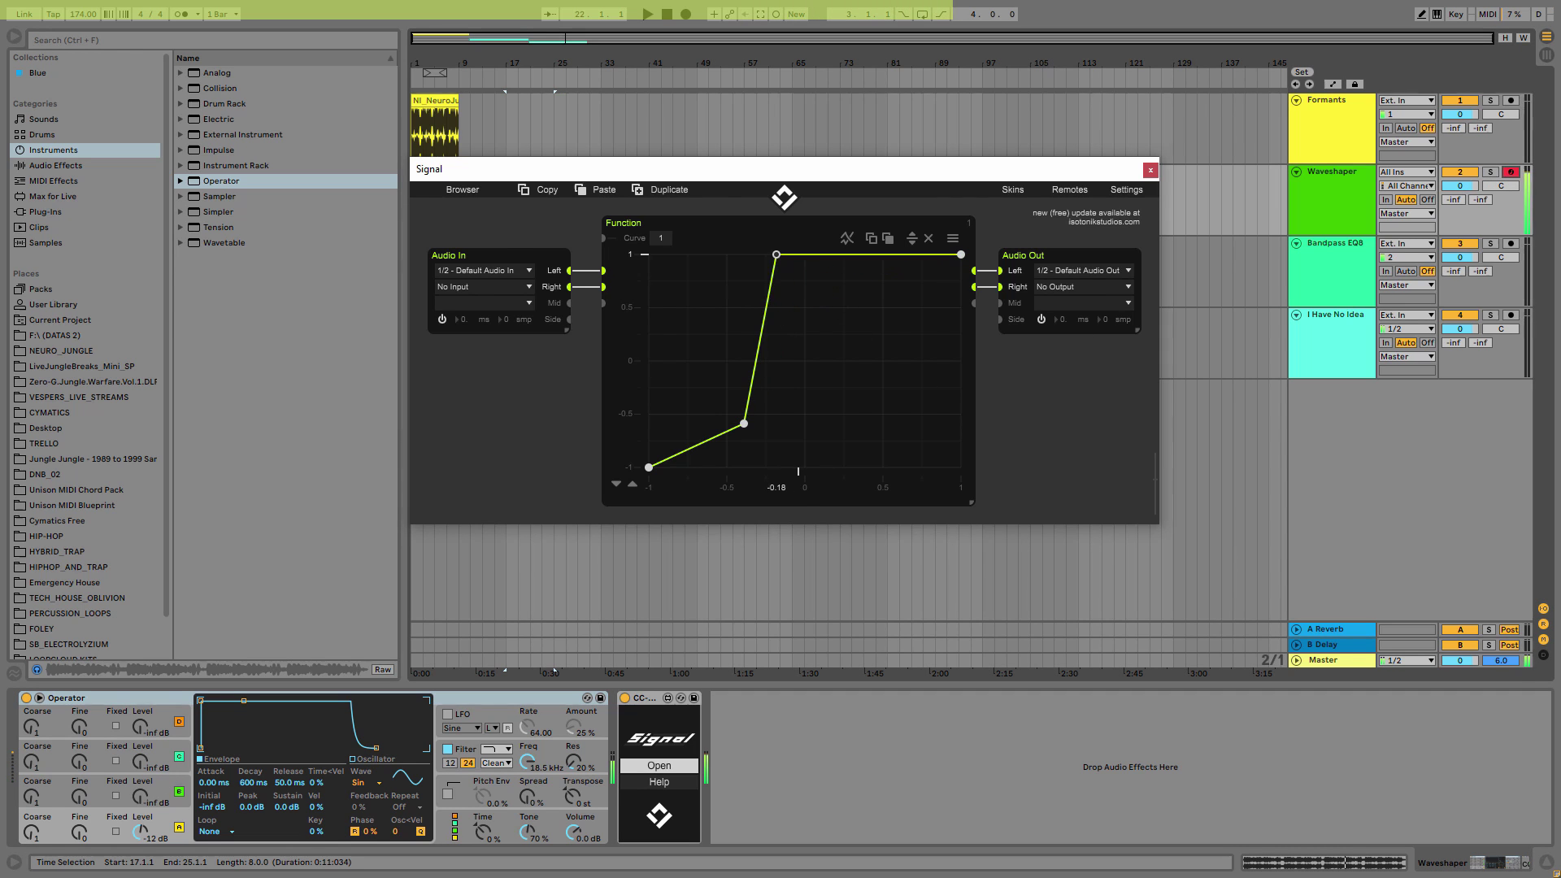
drag(744, 424, 779, 455)
click(869, 355)
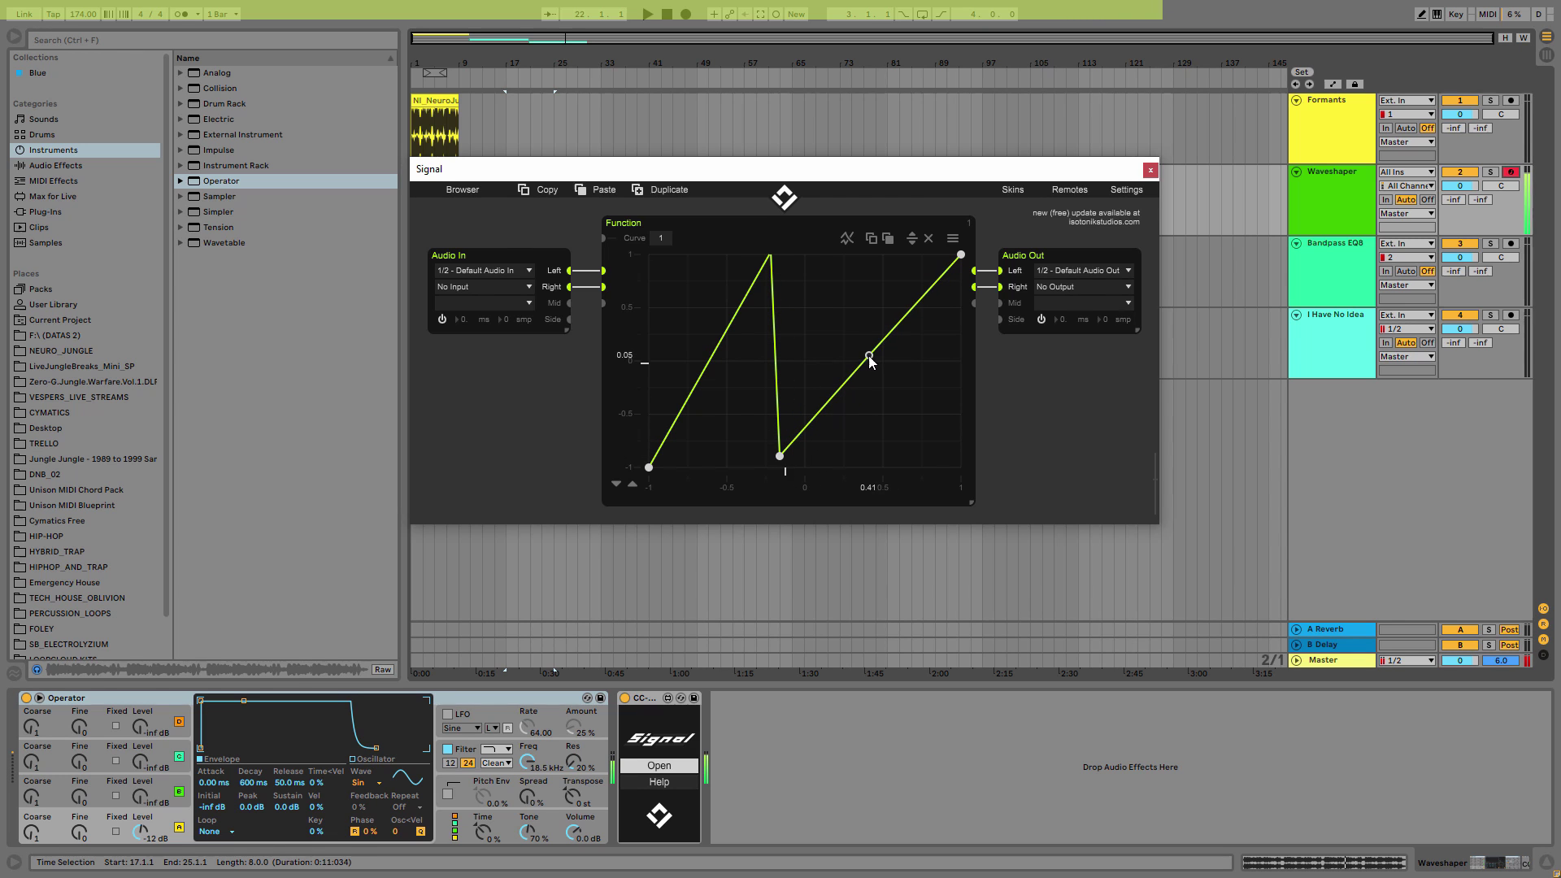
drag(870, 355, 871, 286)
click(892, 296)
click(615, 701)
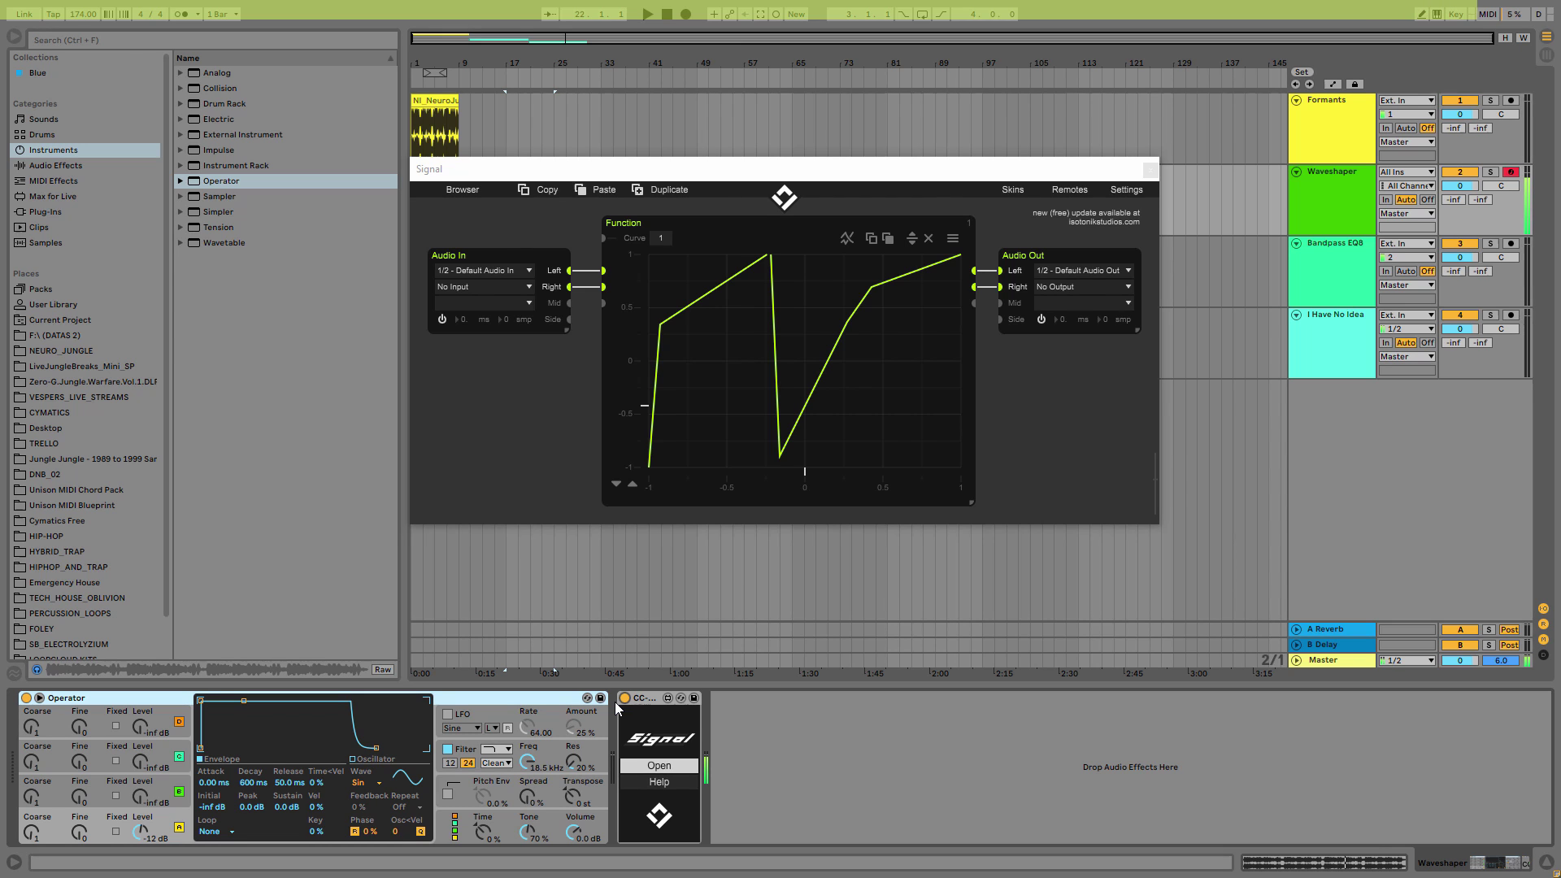
- On the Formants track, set Vocal Formants macros to shape A -0.40, fade 0.09, offset -0.06
click(1340, 111)
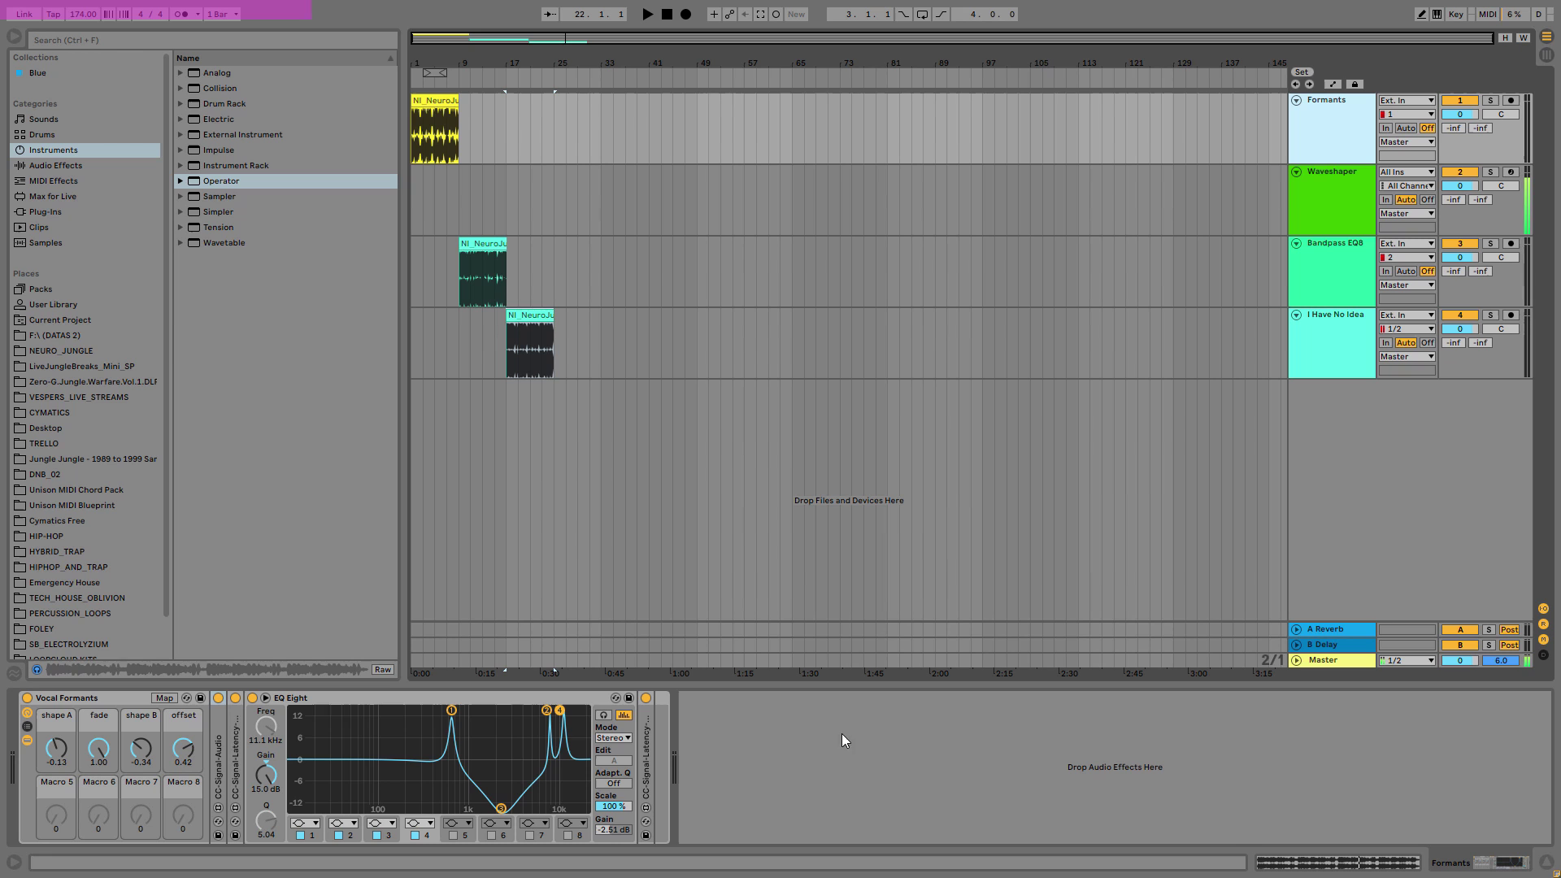
drag(184, 749, 141, 829)
click(99, 749)
drag(110, 757, 110, 813)
drag(56, 749, 99, 667)
drag(98, 749, 98, 785)
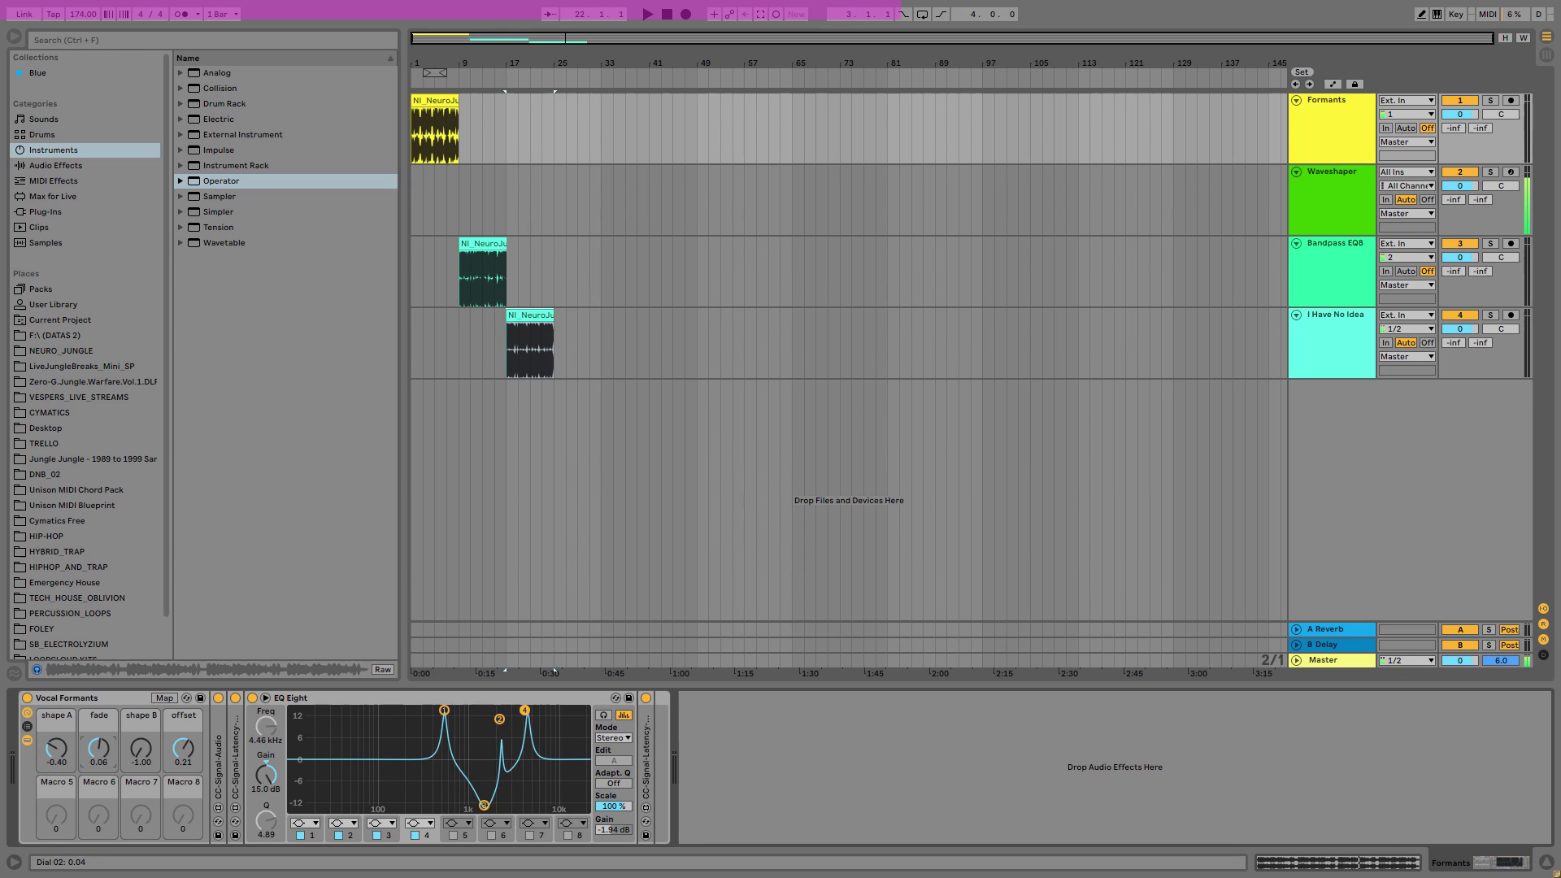
drag(183, 749, 184, 761)
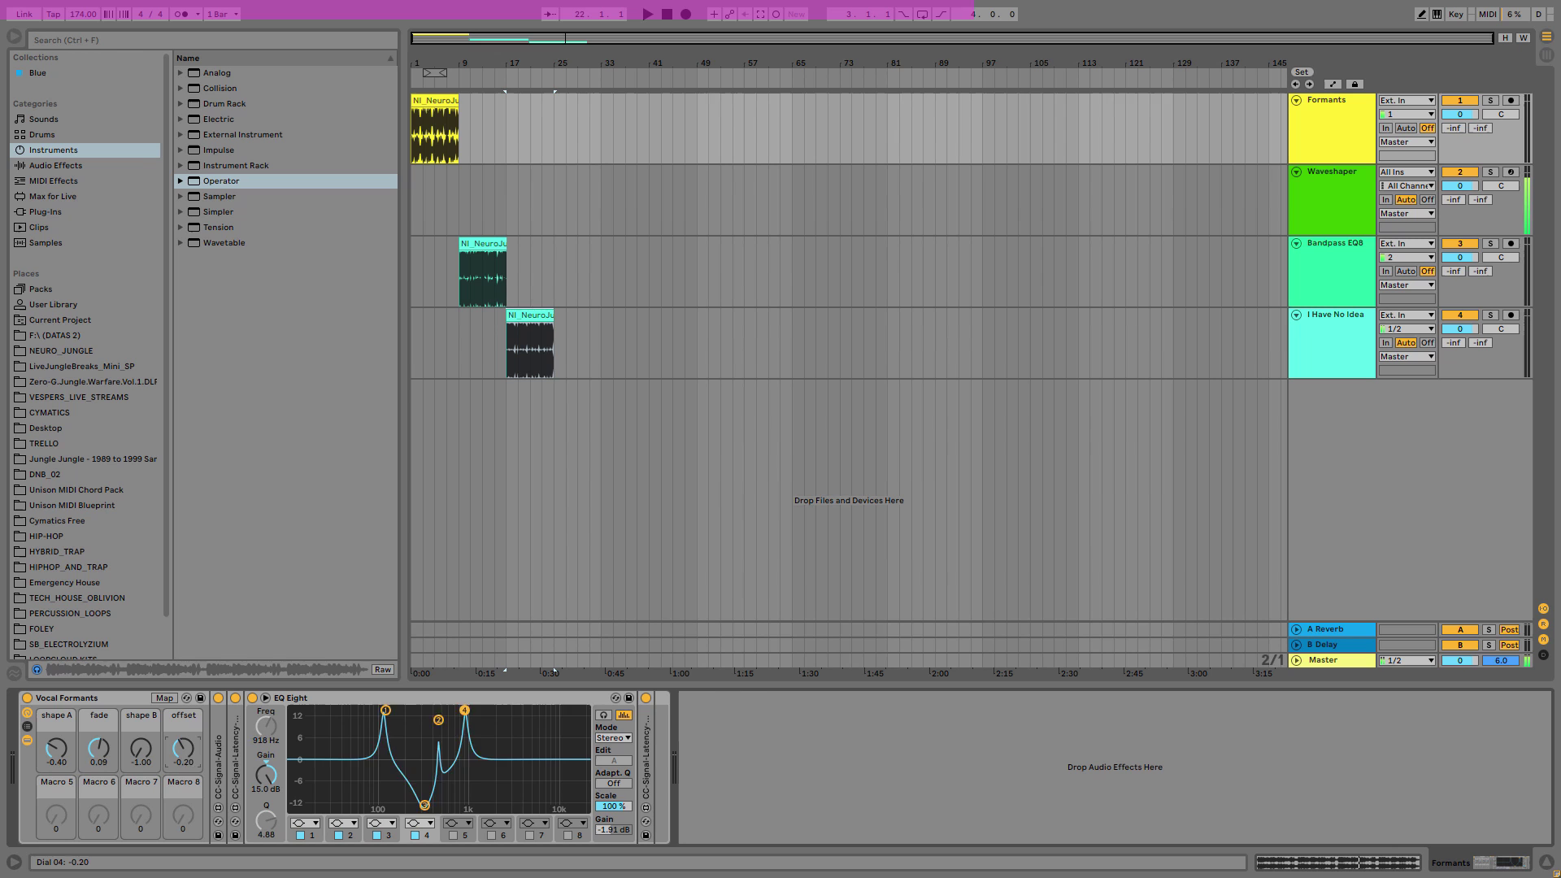
- Expand the CC-Signal-Audio device, browse its Spread-to-EQ Eight patch, then close the editor
double_click(213, 774)
click(238, 766)
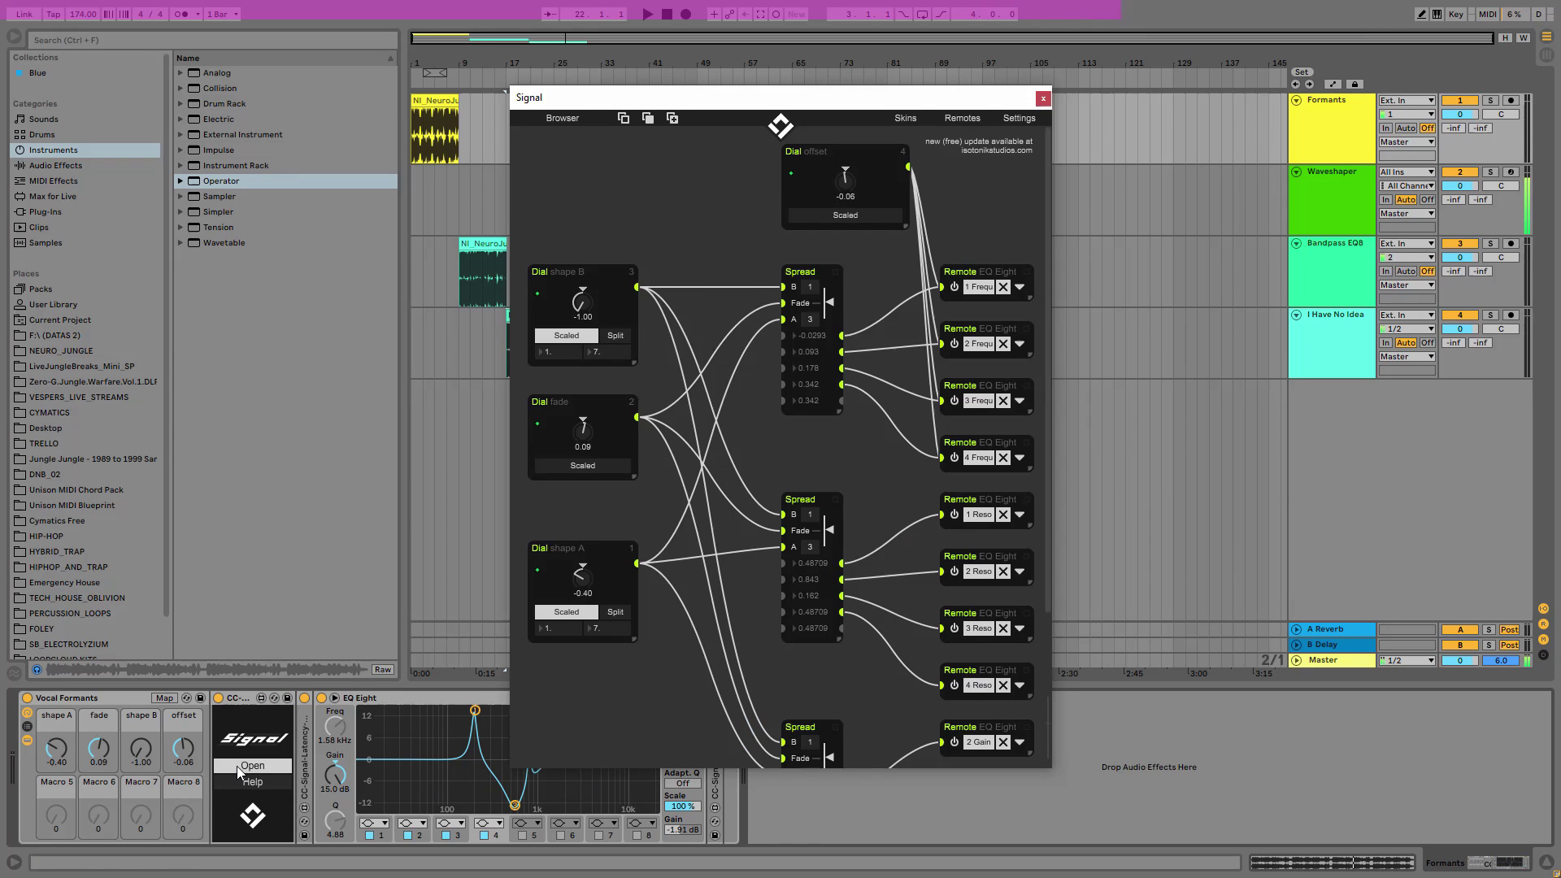
drag(795, 106, 808, 90)
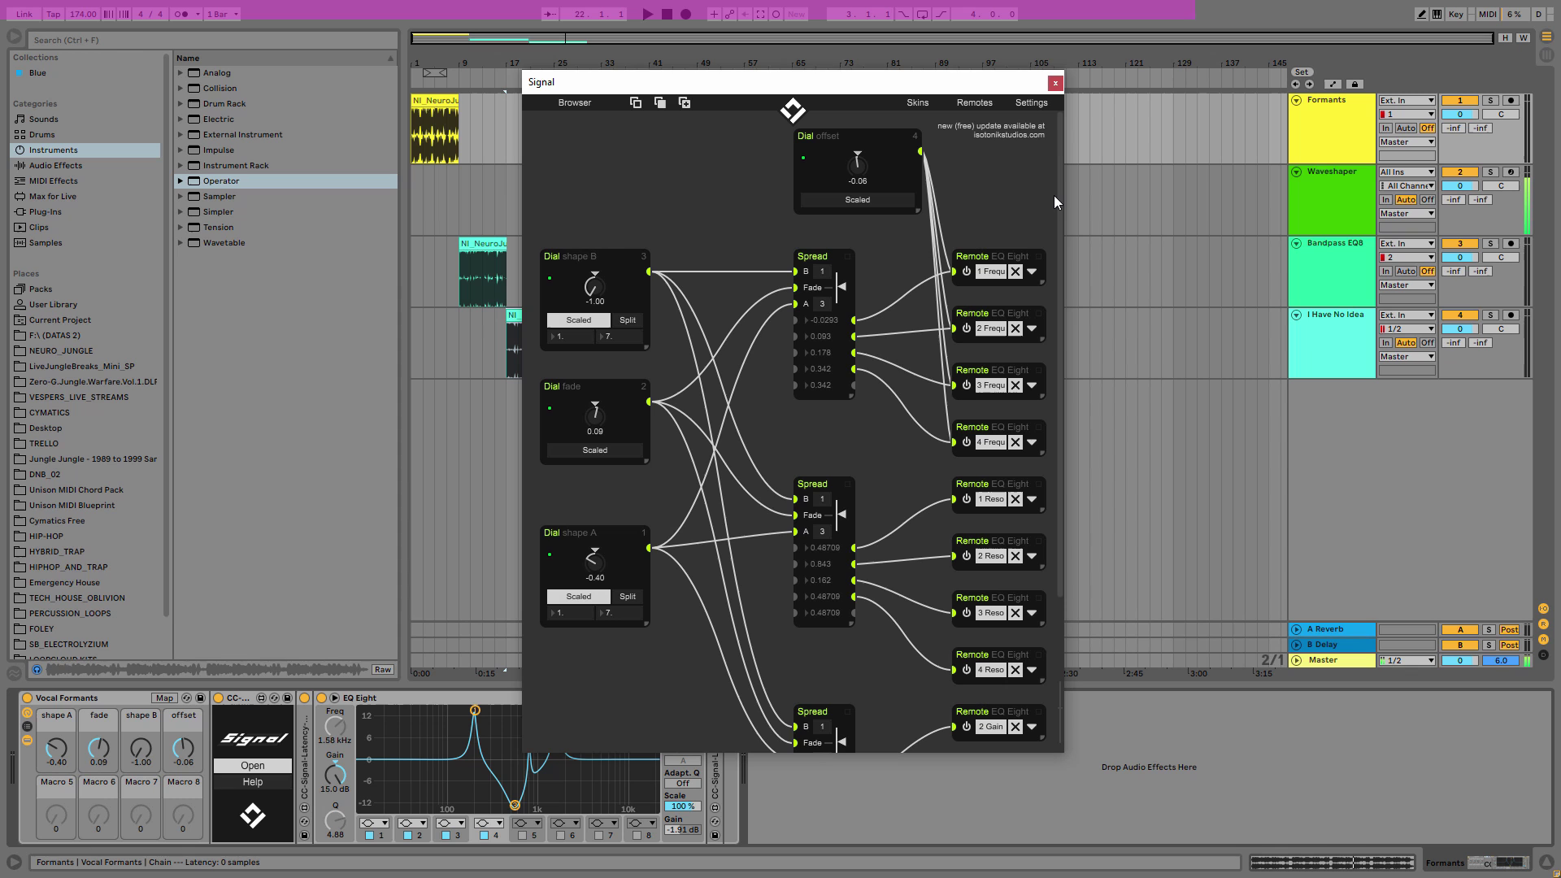
scroll(1058, 185, down, 3)
scroll(801, 432, down, 5)
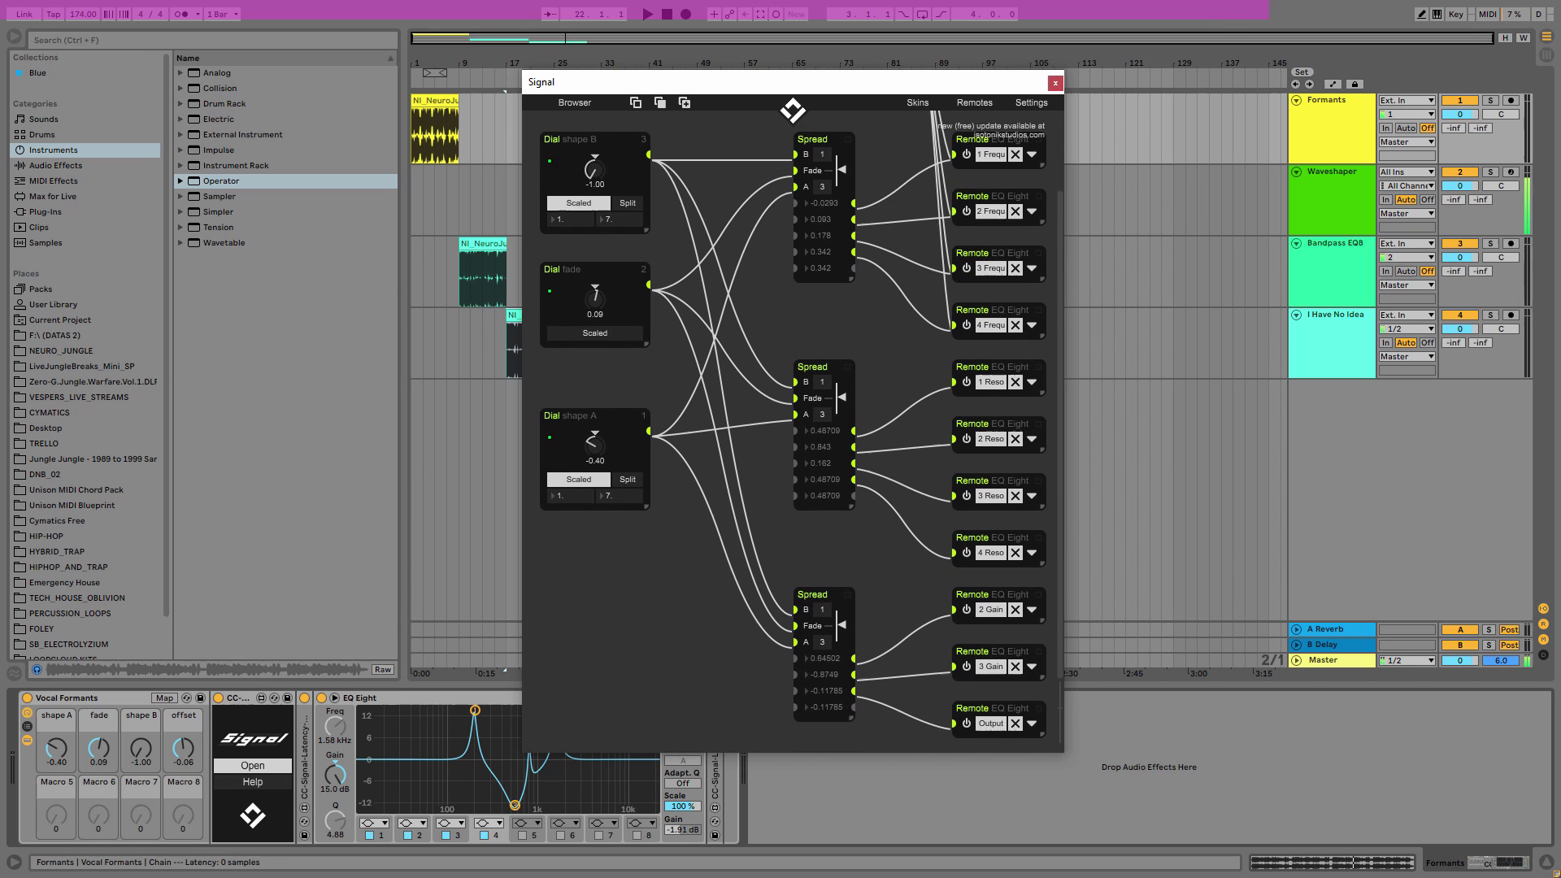
scroll(793, 431, up, 8)
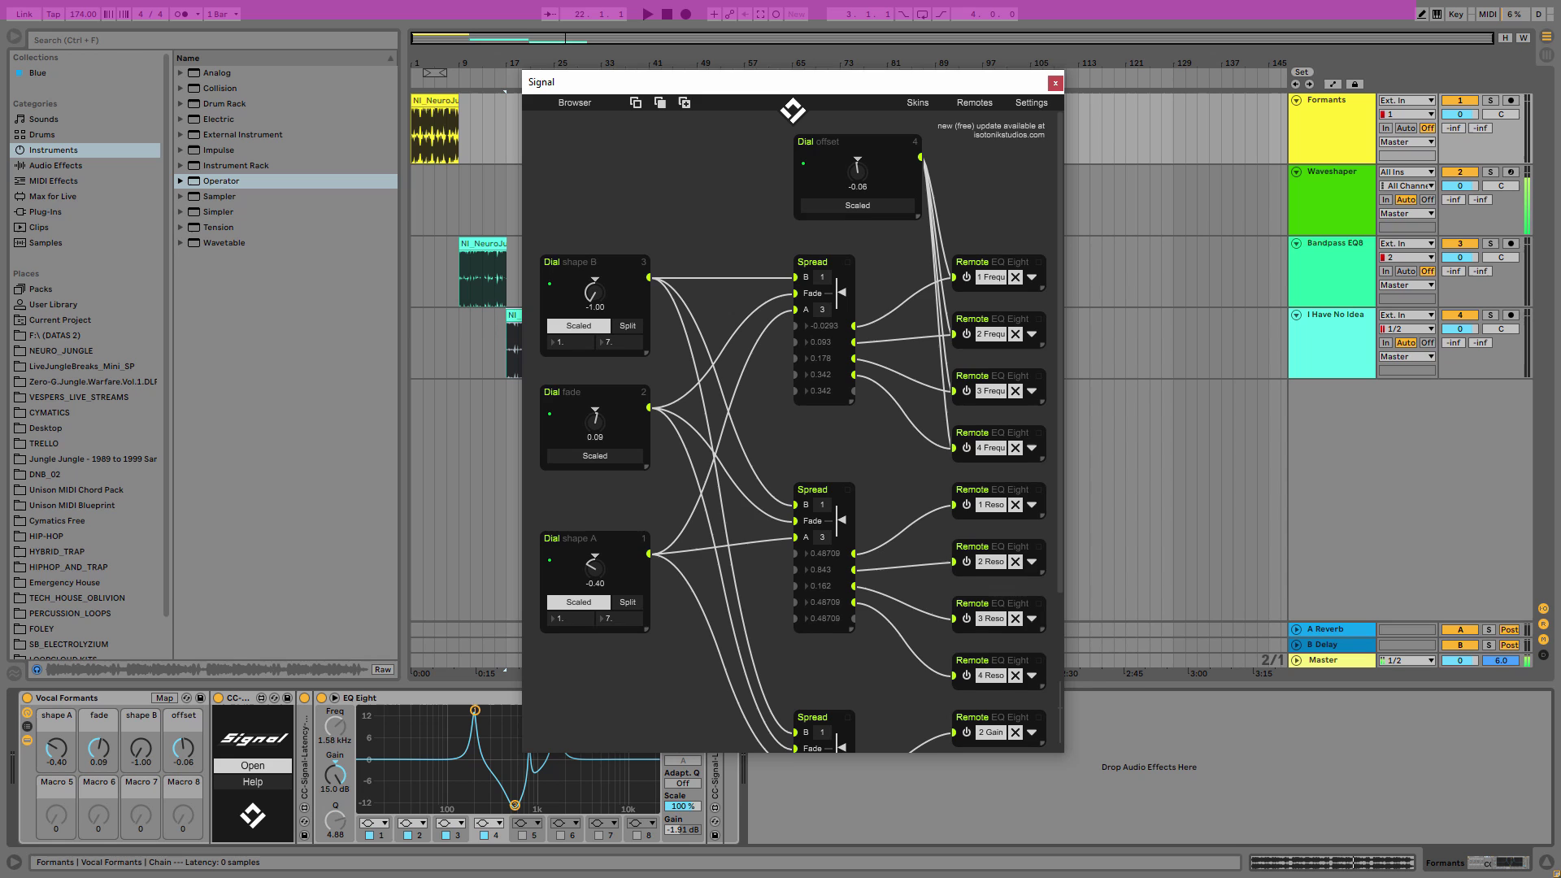
scroll(793, 431, down, 2)
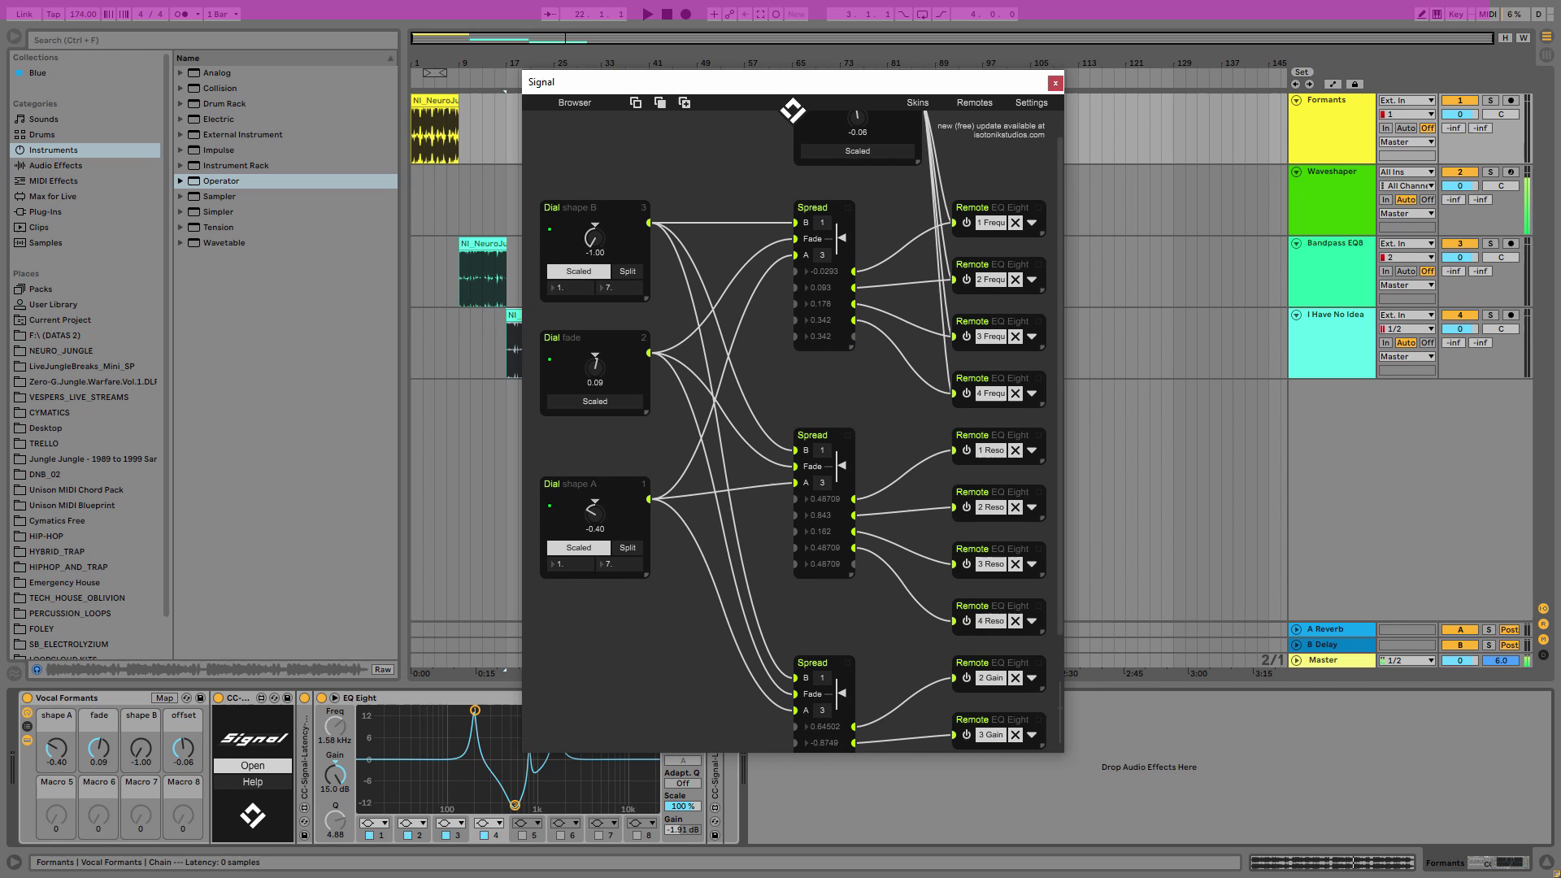
click(1054, 83)
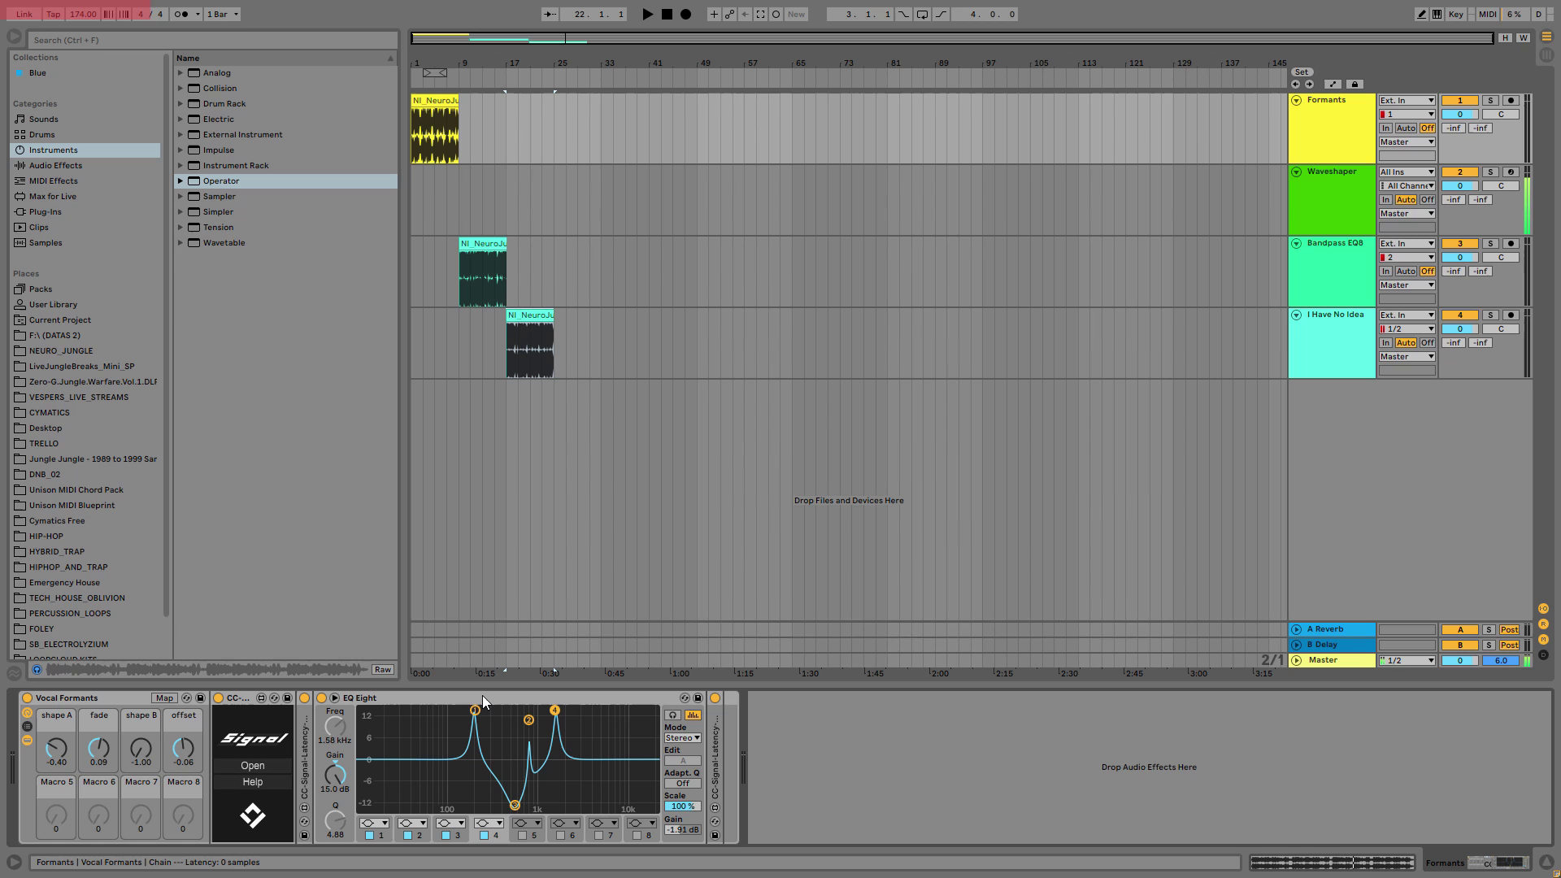
- Unfold the Pre and Post CC-Signal-Latency devices on either side of EQ Eight
double_click(304, 760)
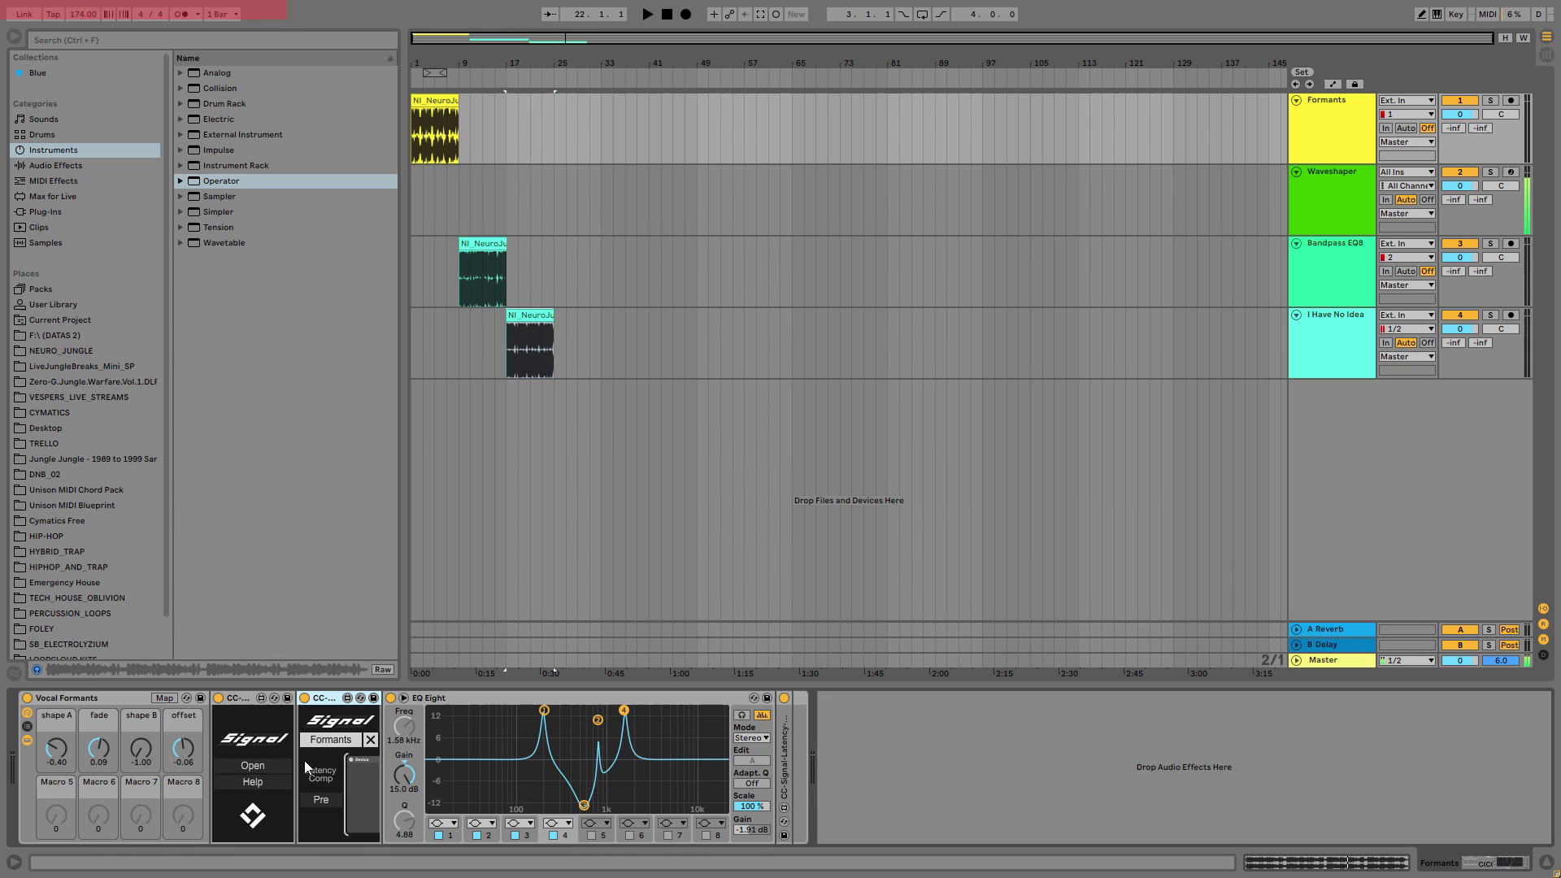
double_click(784, 739)
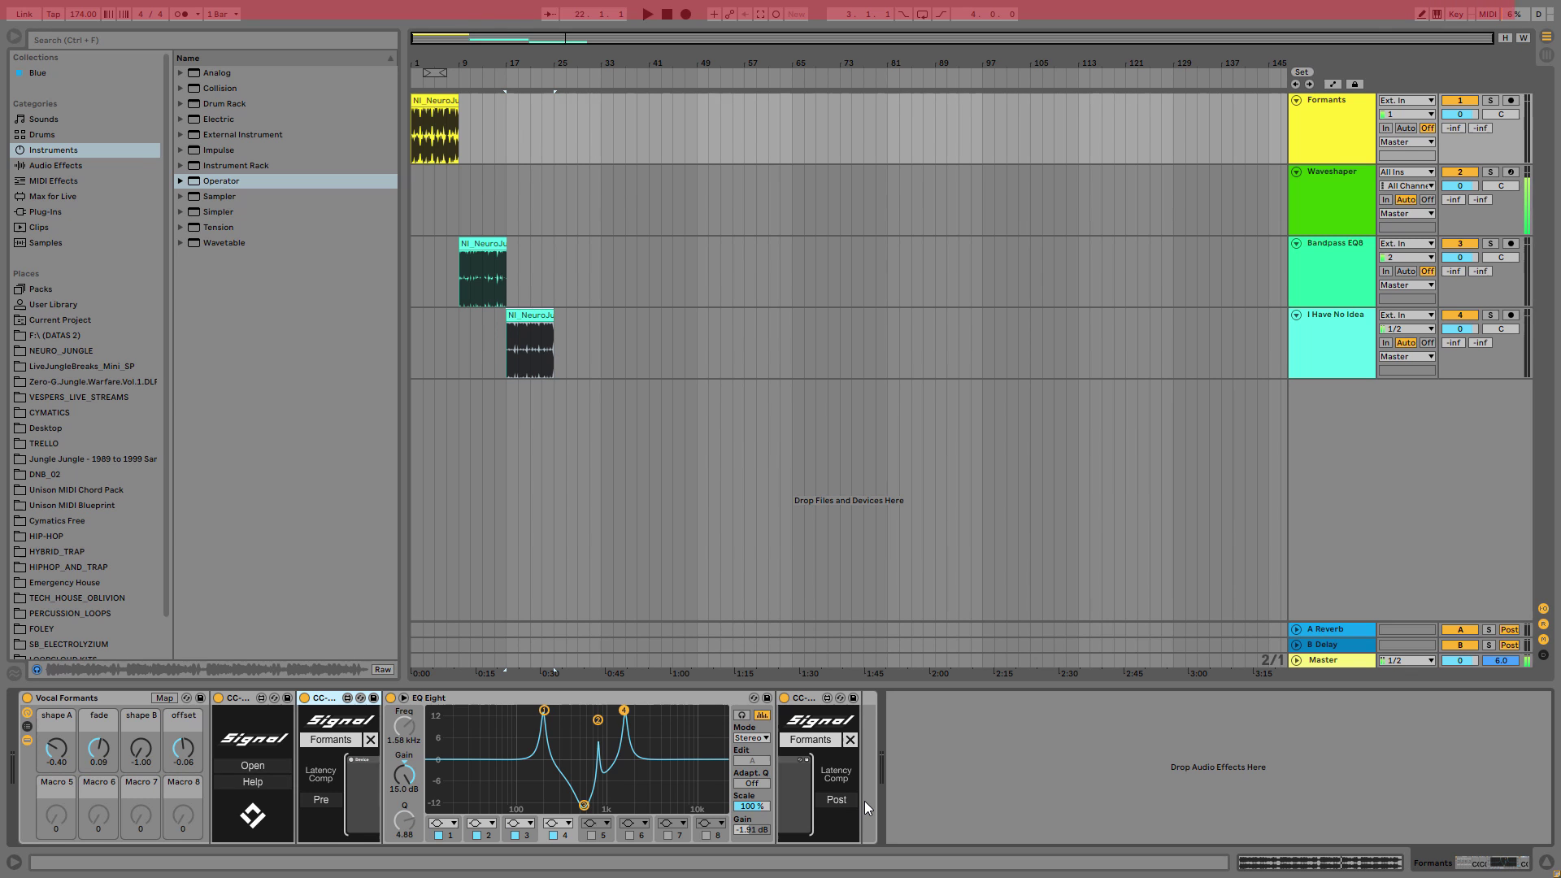
- Browse Packs to the CC Signal (Legacy) Presets folder, widen the browser, and select Vibrato.adv
click(45, 288)
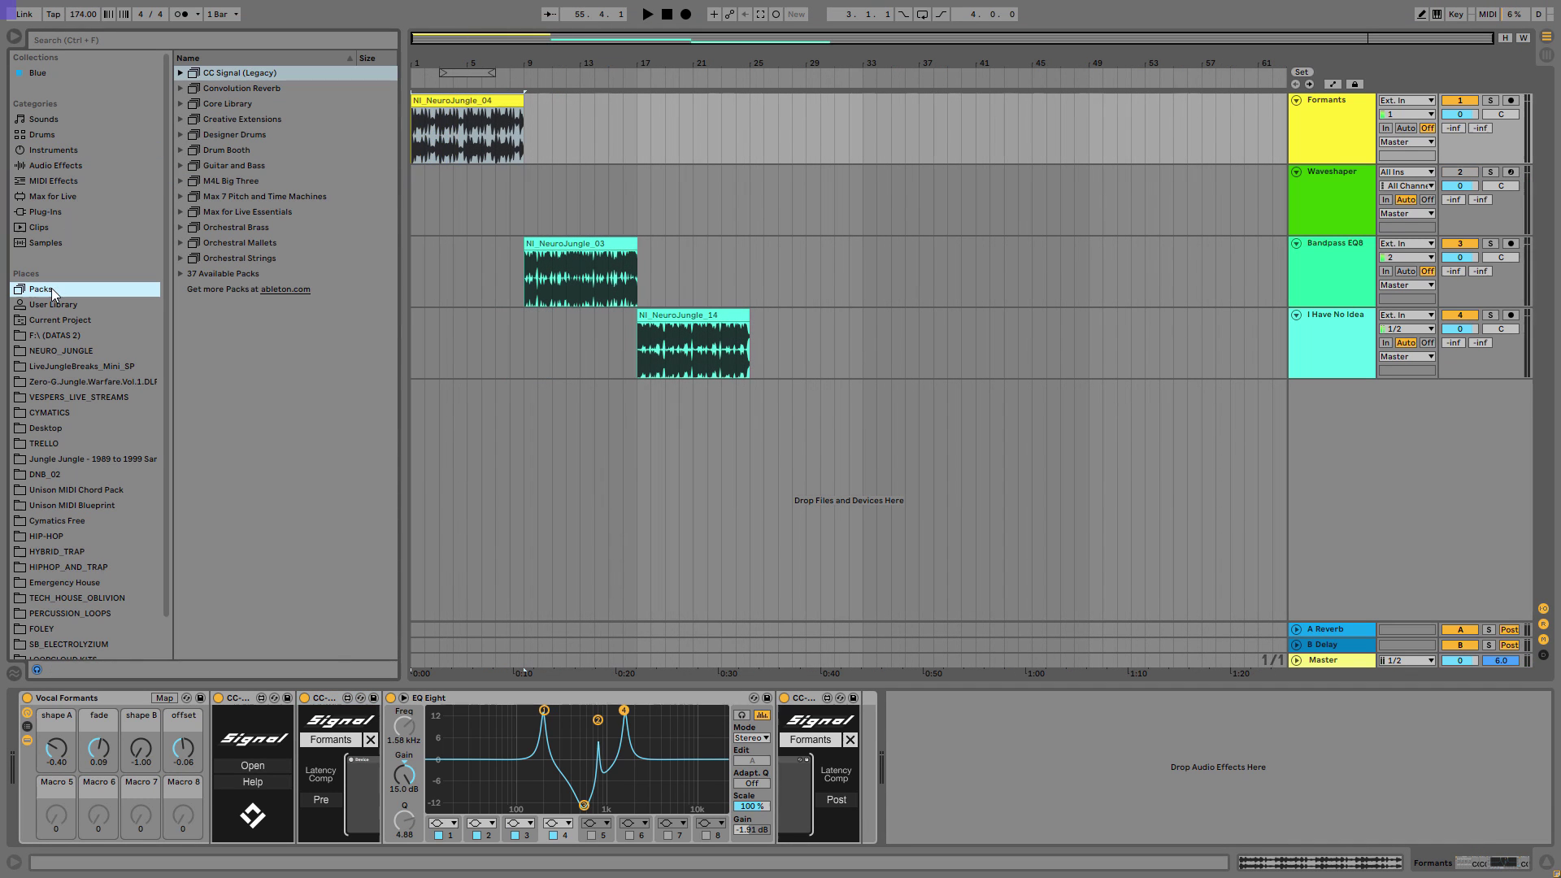
click(265, 76)
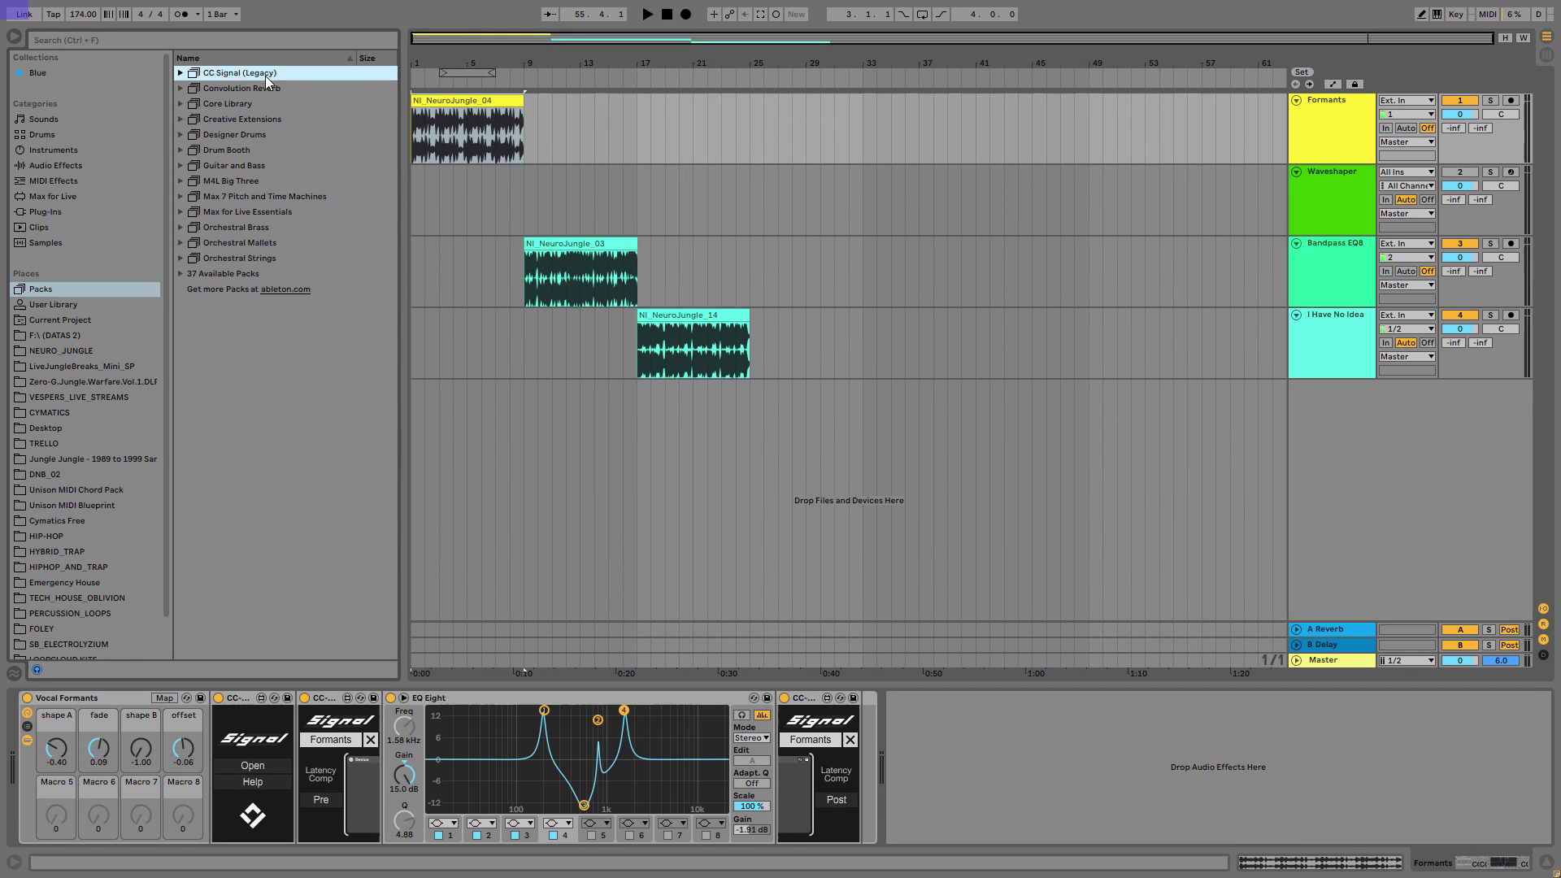
click(181, 73)
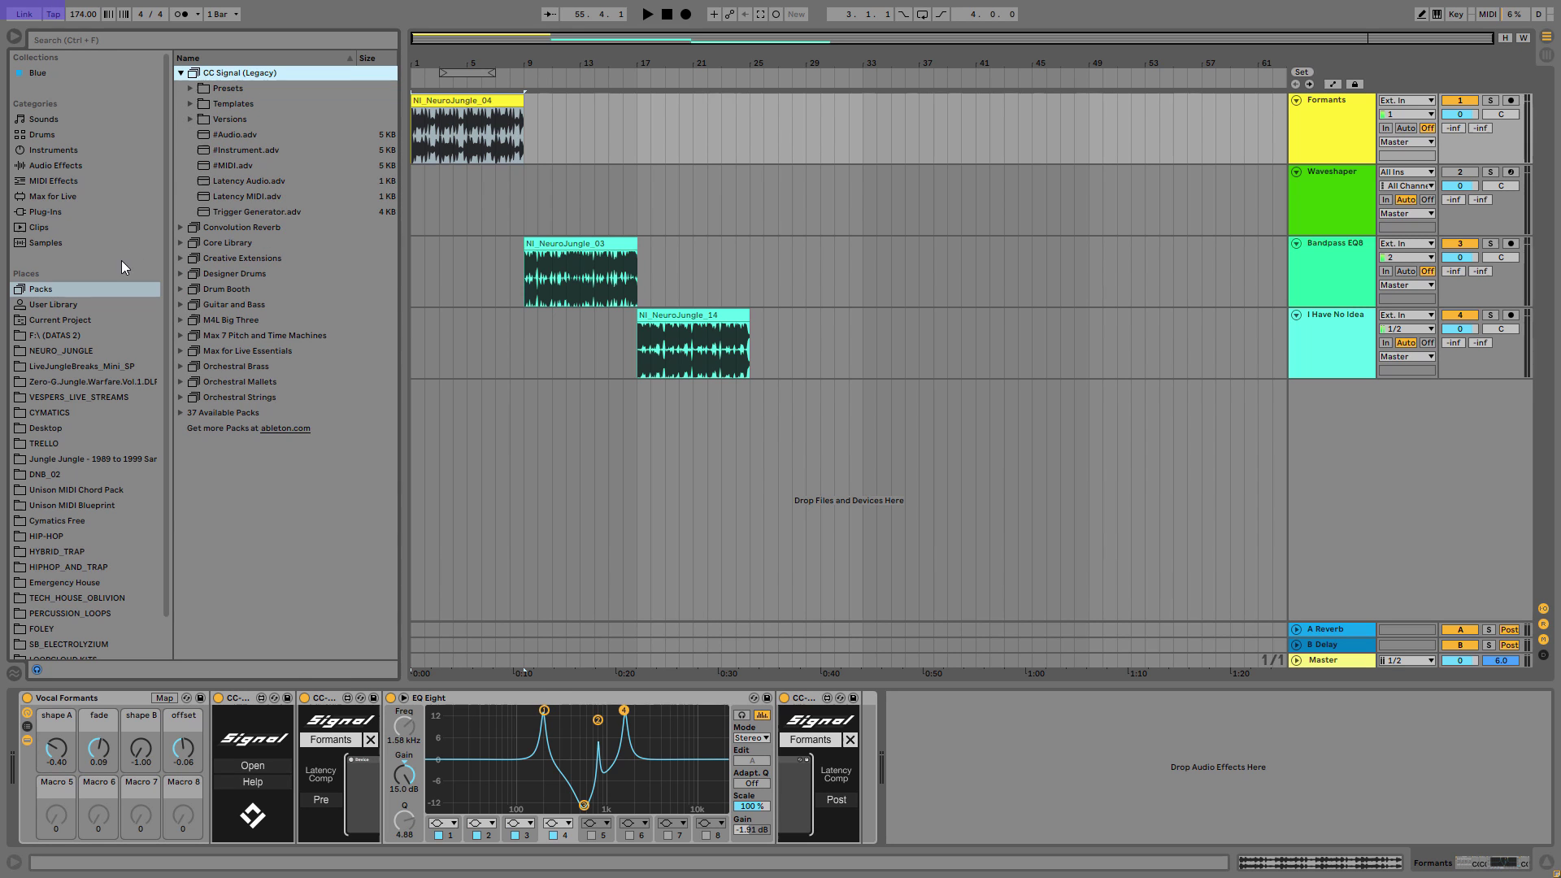
click(188, 92)
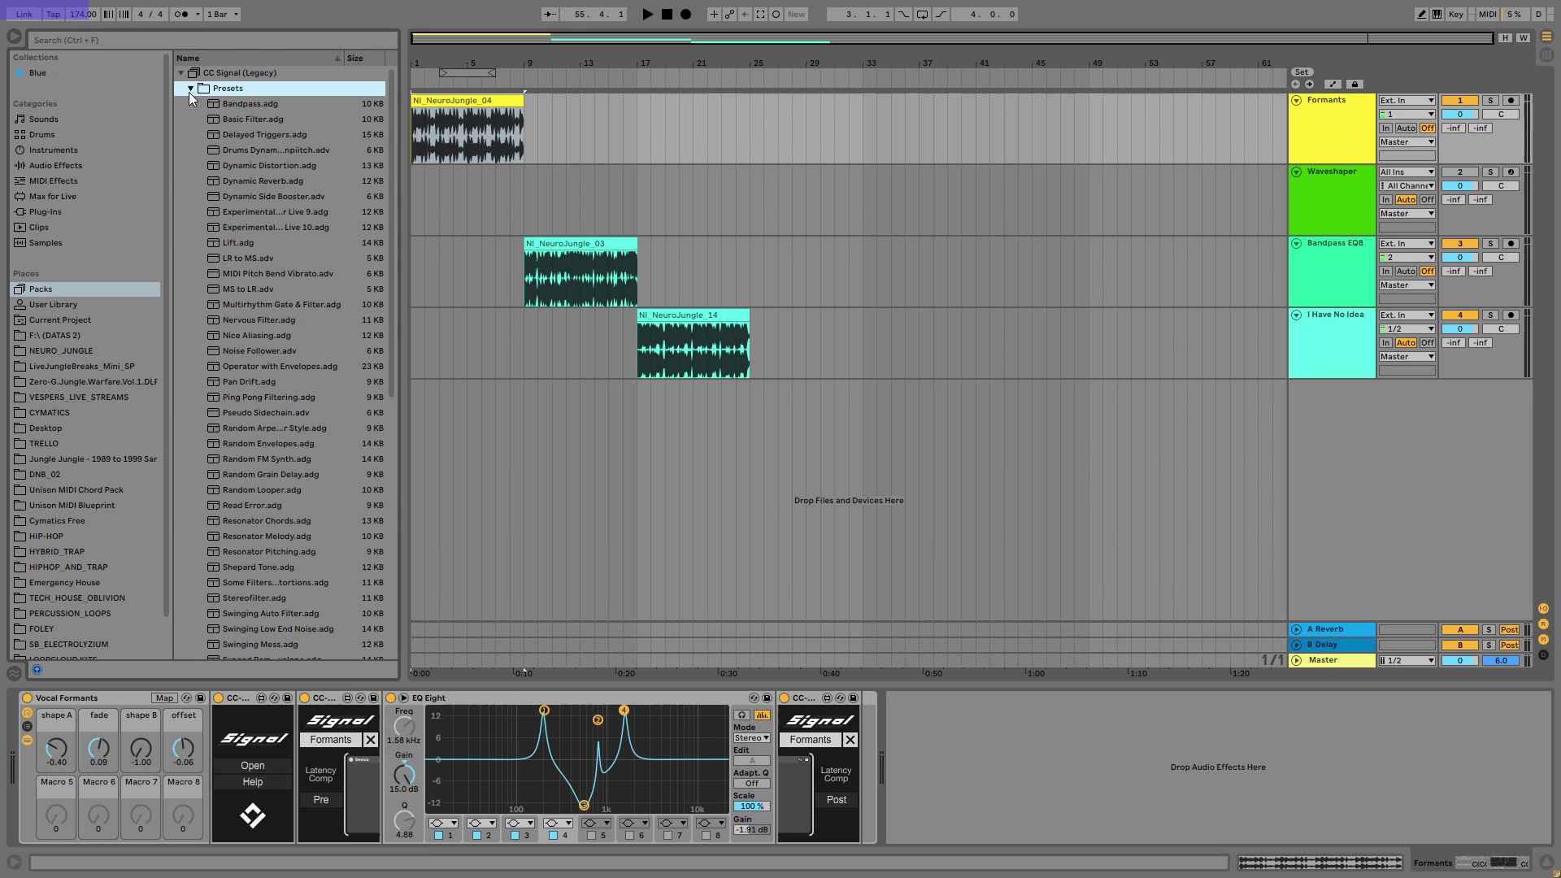
drag(399, 112, 441, 284)
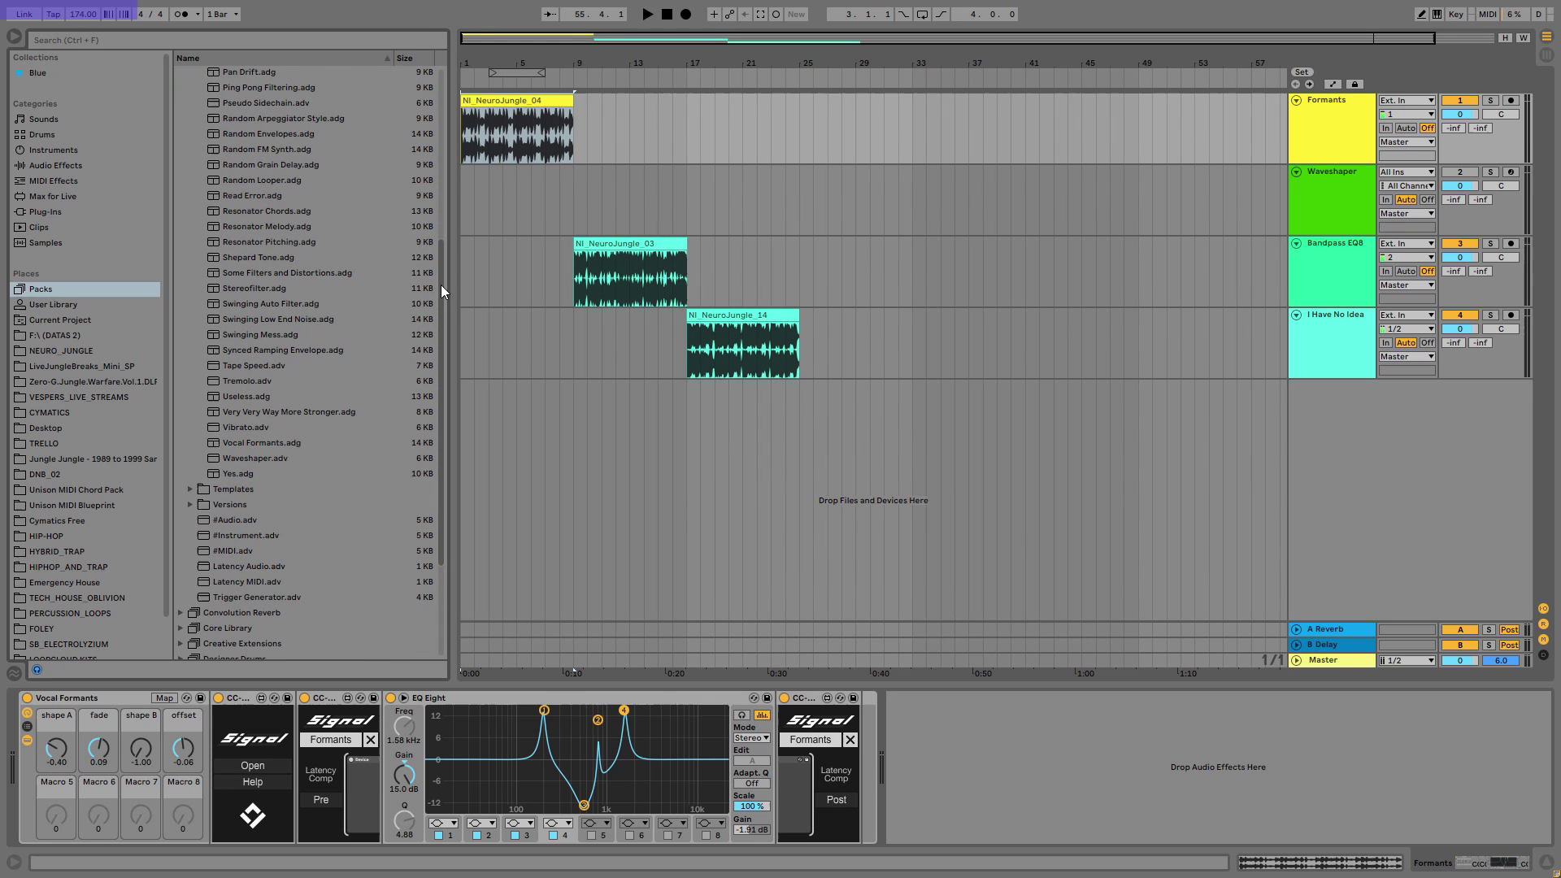
click(245, 426)
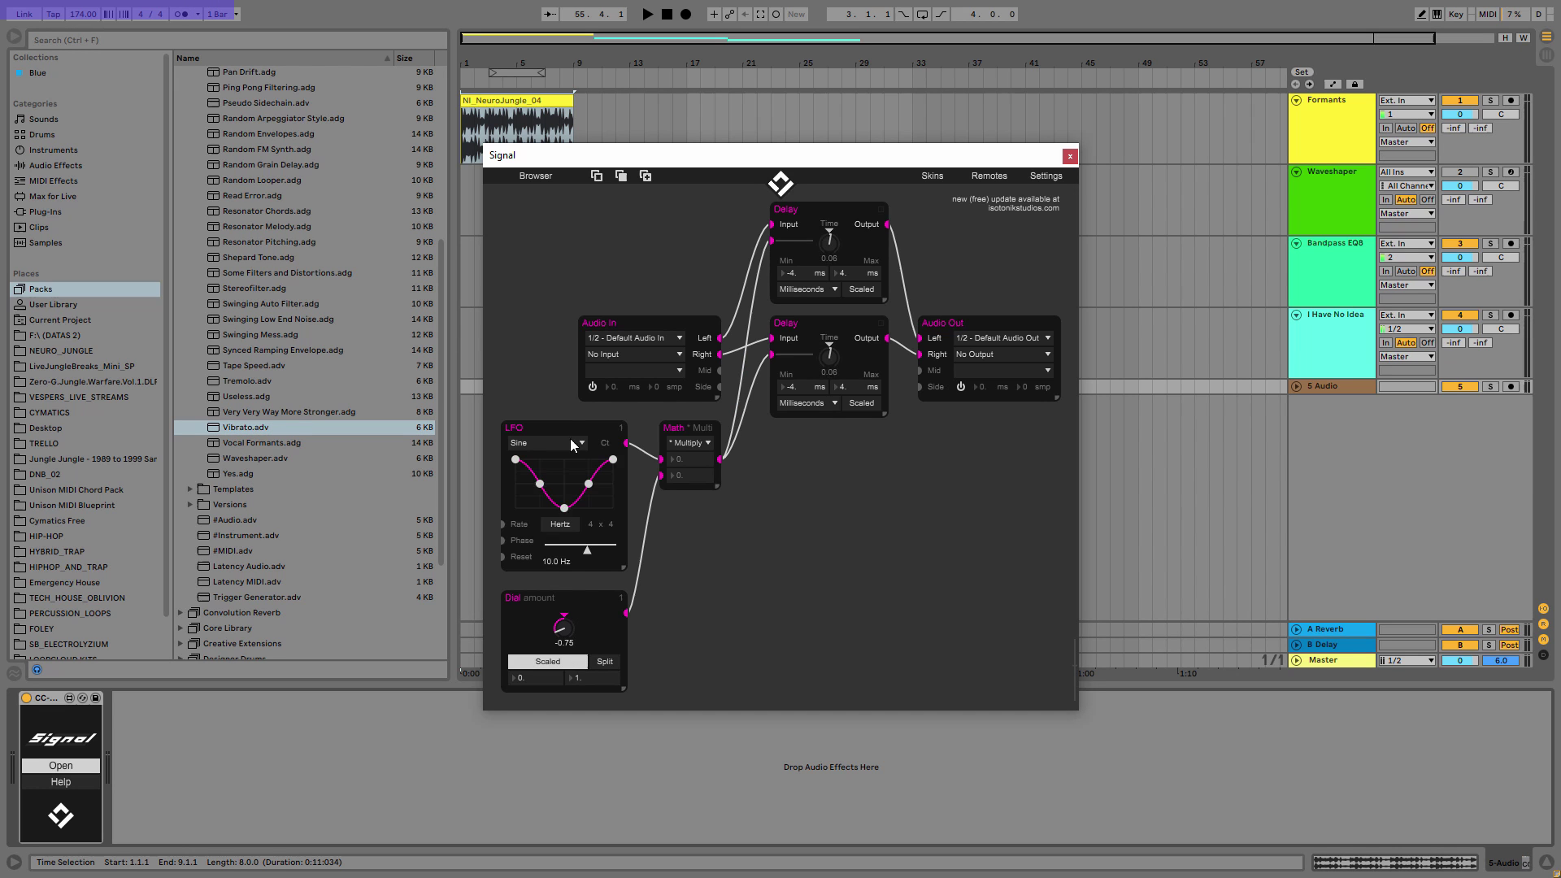
- Set the Vibrato amount to 0.26, LFO rate to 2.37 Hz, and draw a custom jagged LFO shape
mouse_move(572, 604)
mouse_down()
mouse_move(572, 571)
mouse_move(563, 616)
mouse_up()
drag(587, 550, 565, 550)
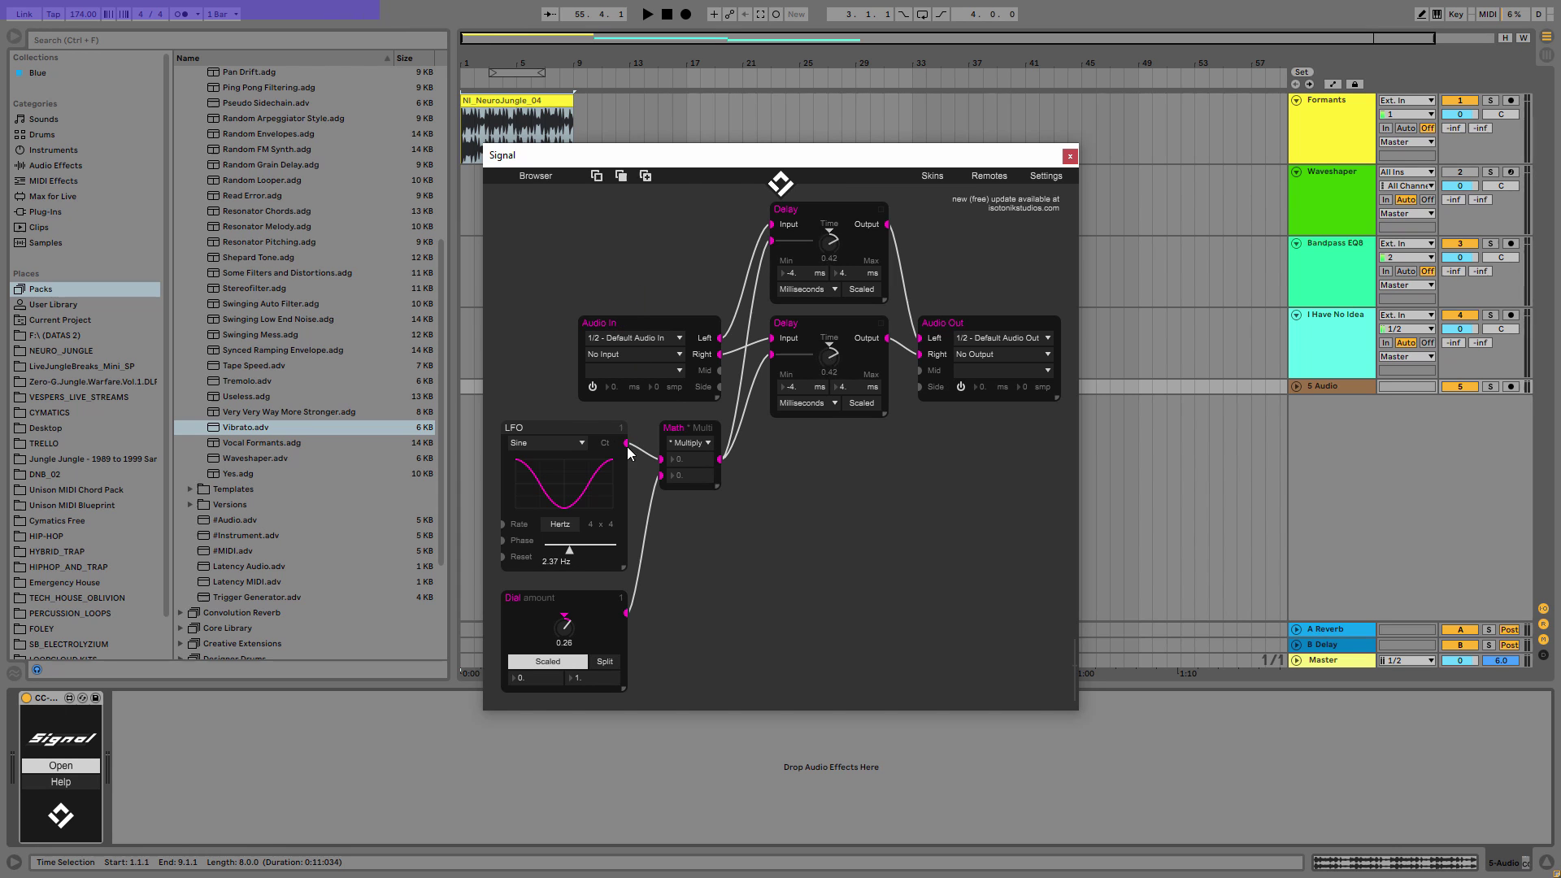
drag(539, 483, 585, 508)
click(542, 491)
click(597, 465)
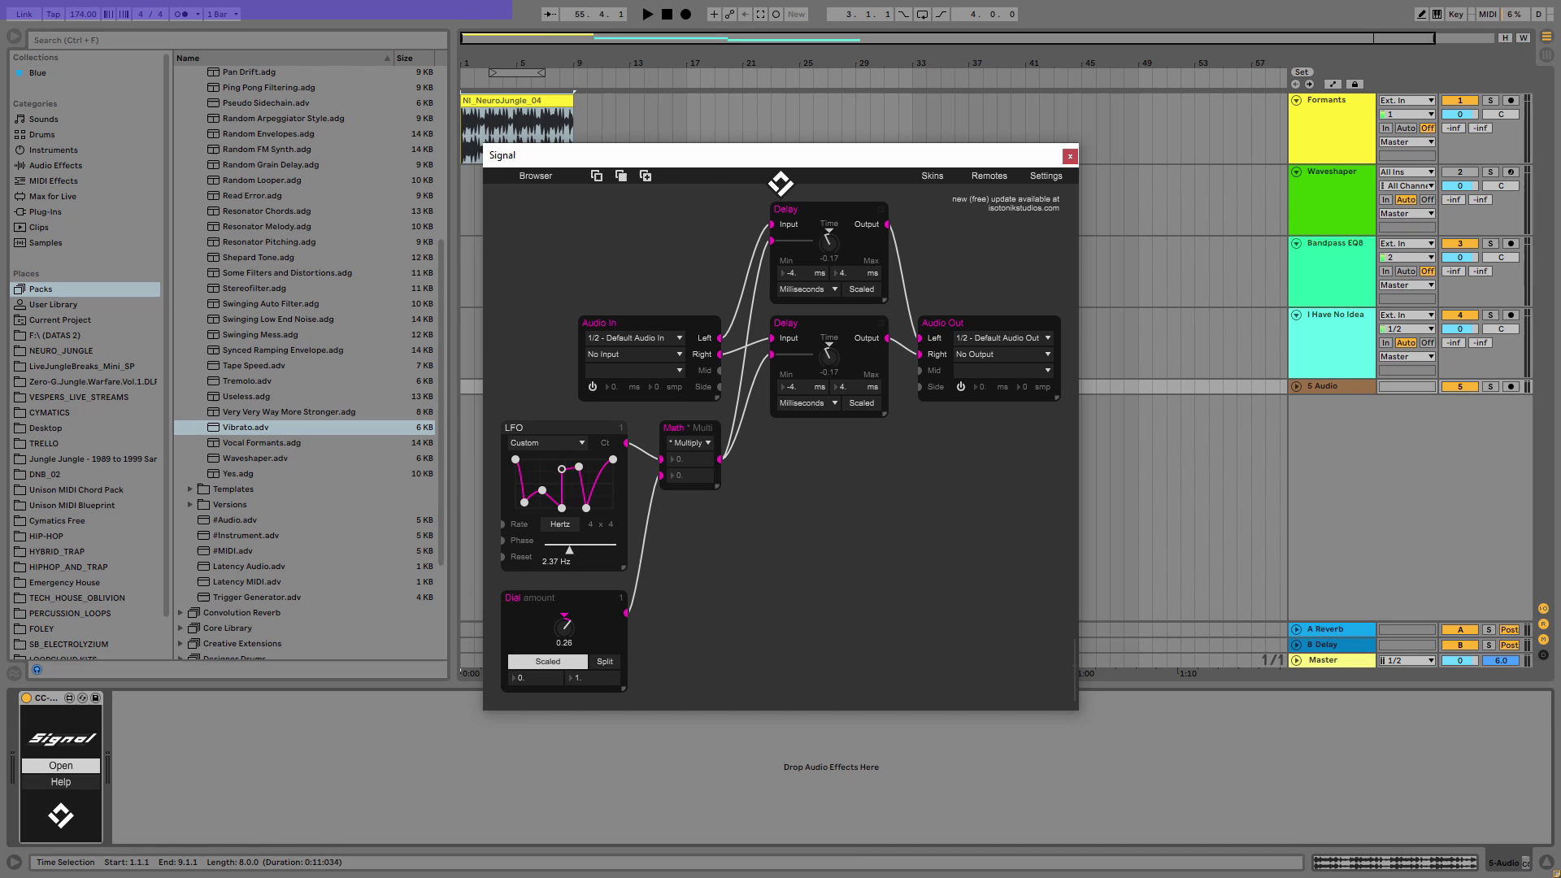
click(555, 465)
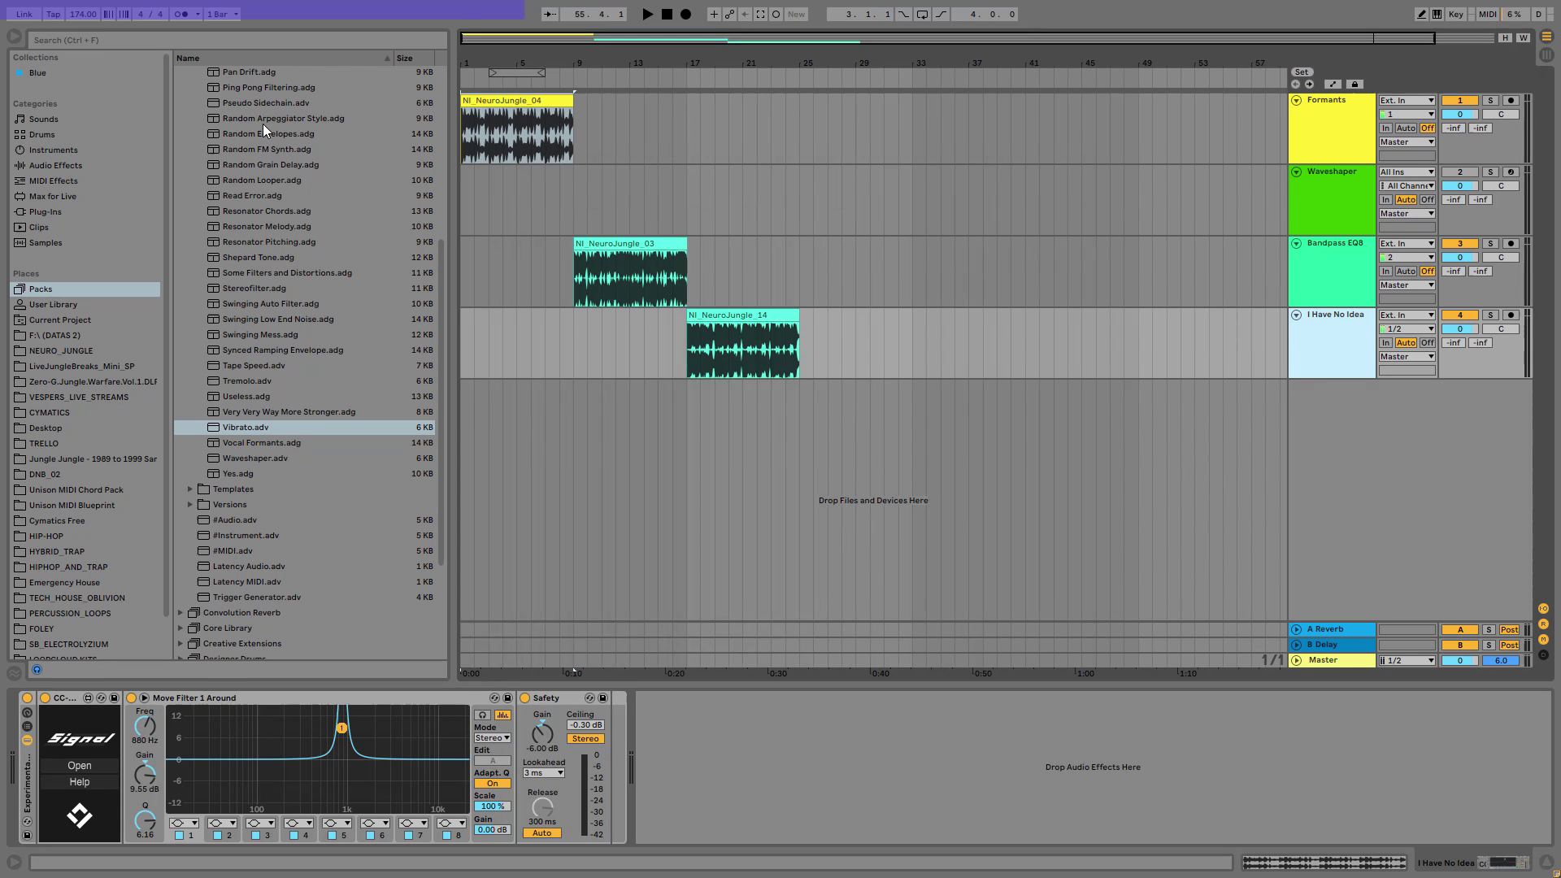
- Load Pseudo Sidechain.adv onto a new track and reshape its Function curve's middle point
drag(262, 103, 776, 461)
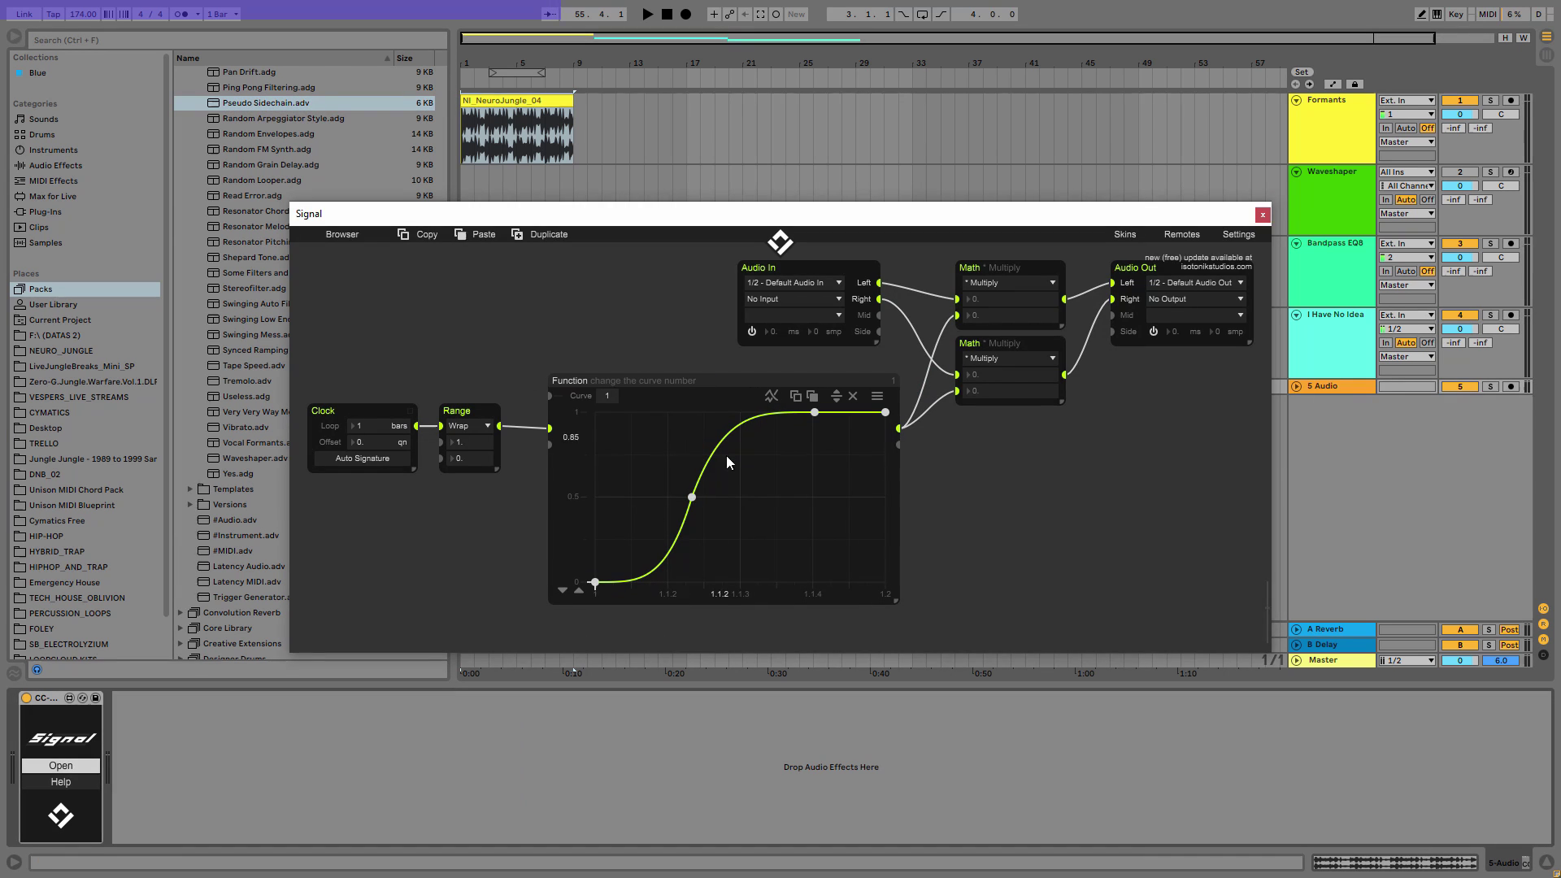
drag(698, 512, 674, 497)
drag(681, 219, 723, 480)
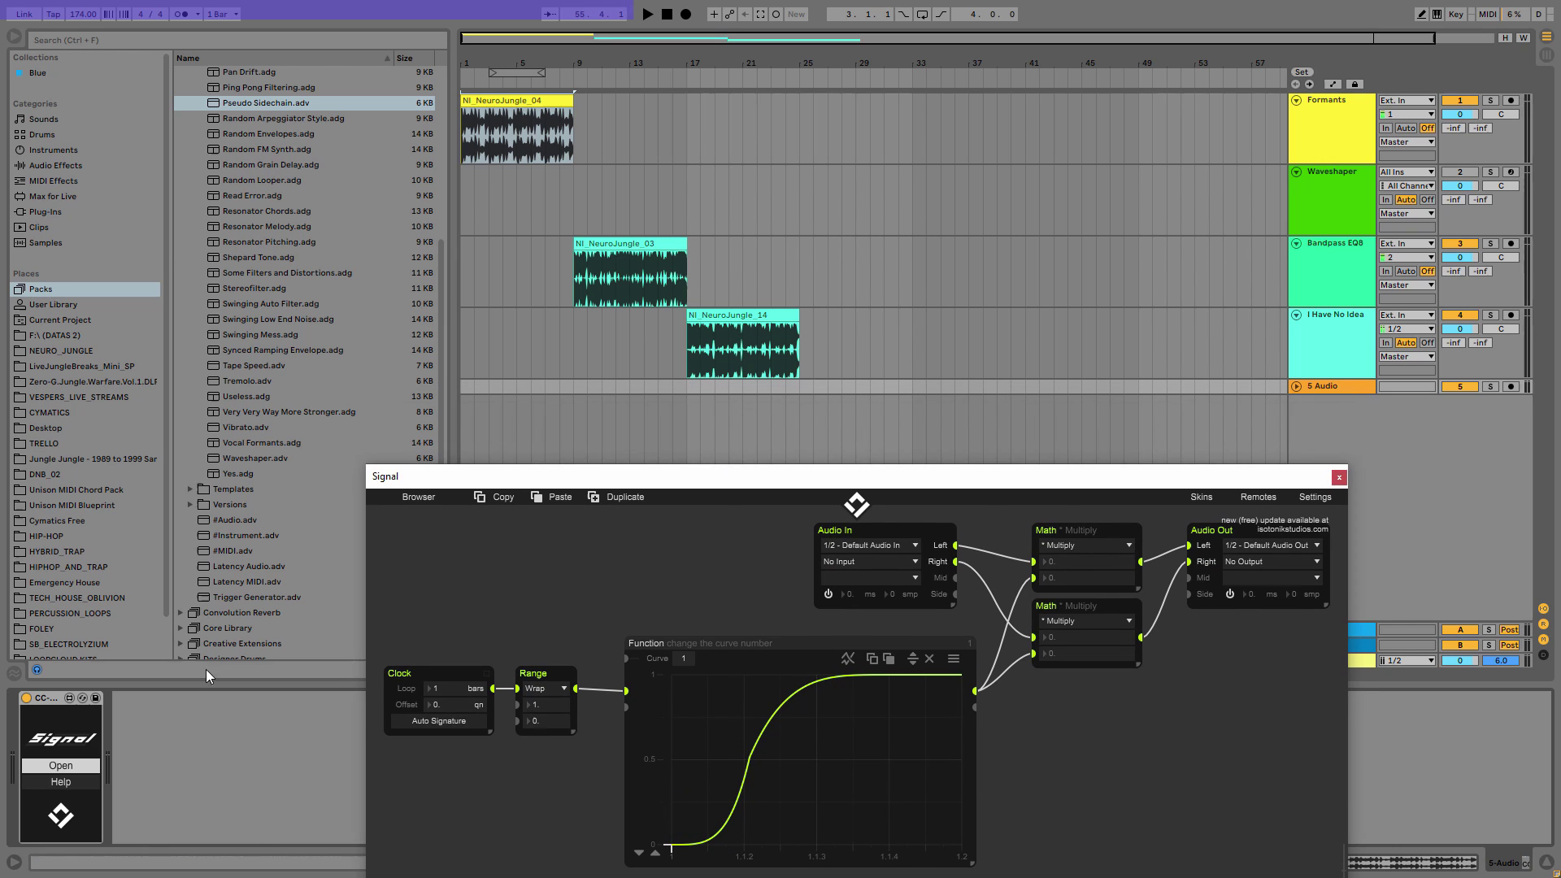
- Start playback from the NI_NeuroJungle_04 clip and bypass the Formants track's Vocal Formants rack
click(106, 710)
click(581, 127)
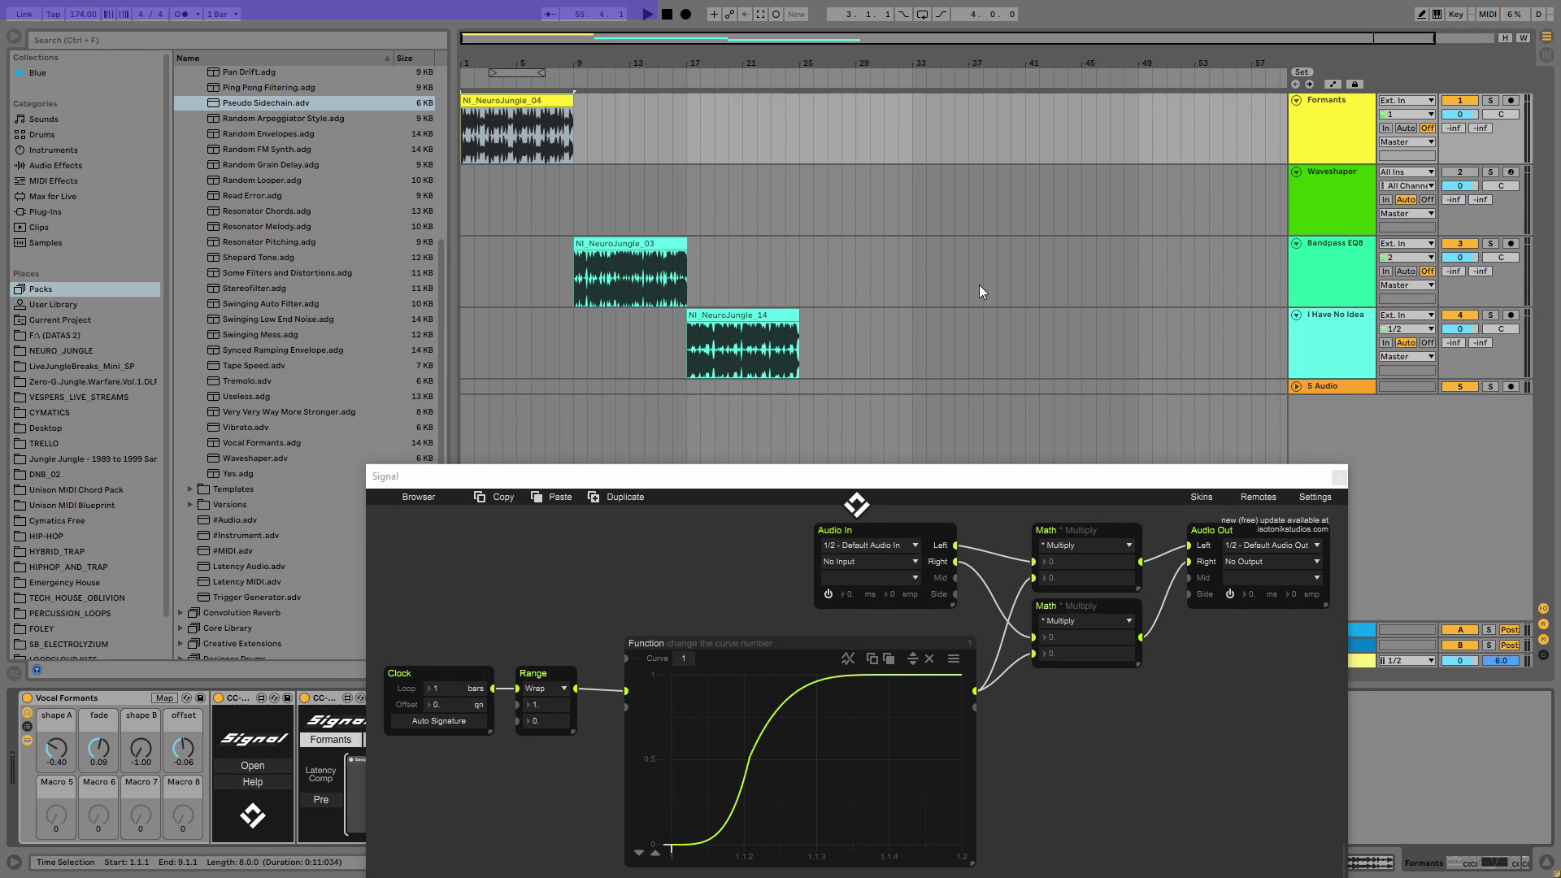
click(520, 102)
key(space)
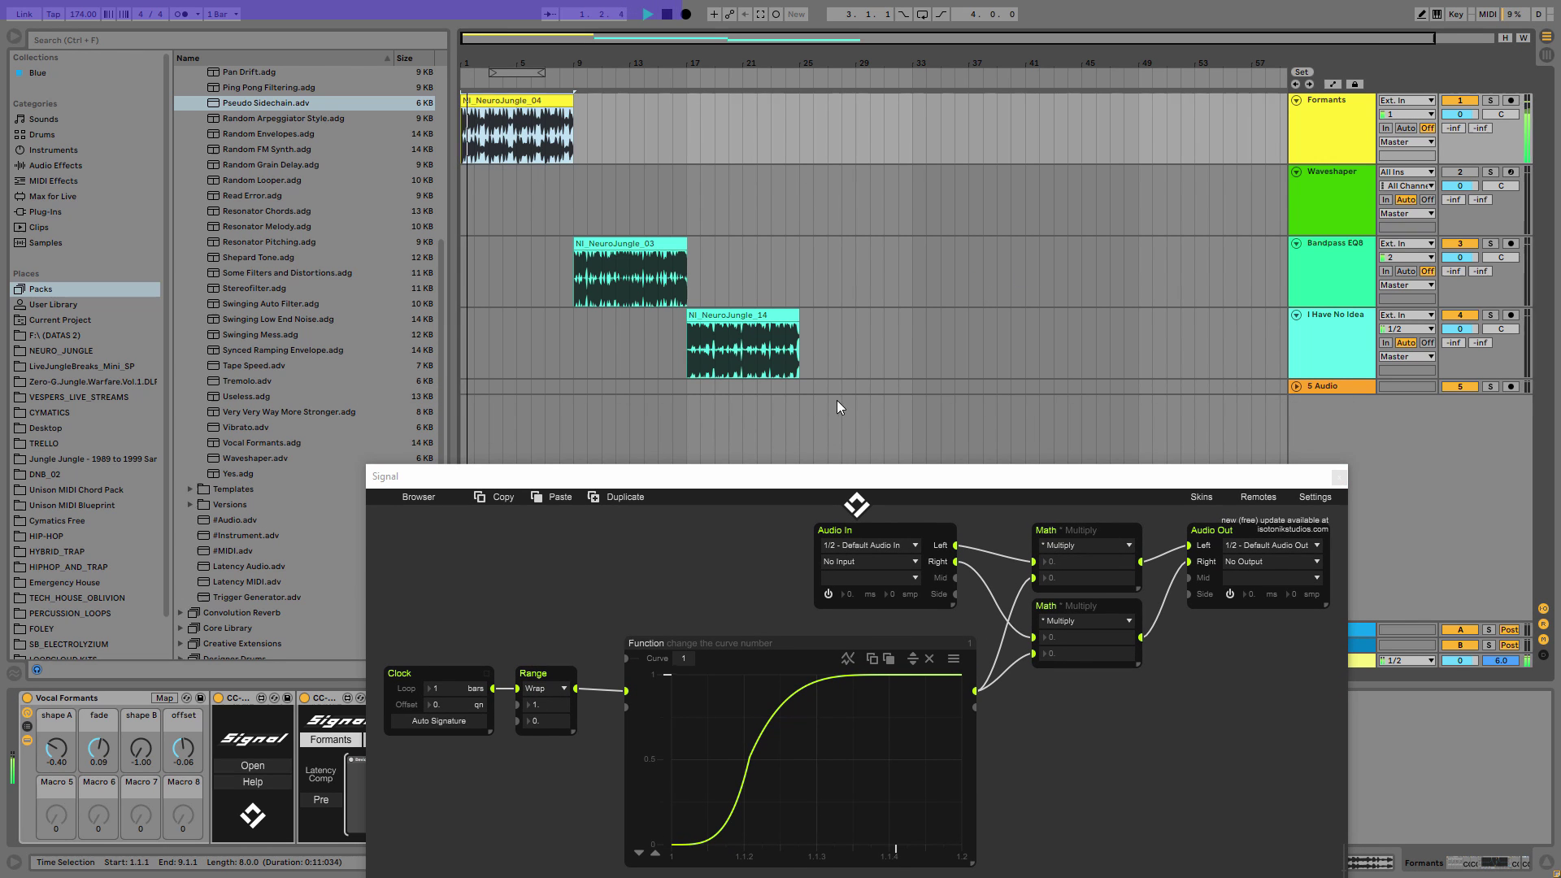
drag(863, 477, 942, 173)
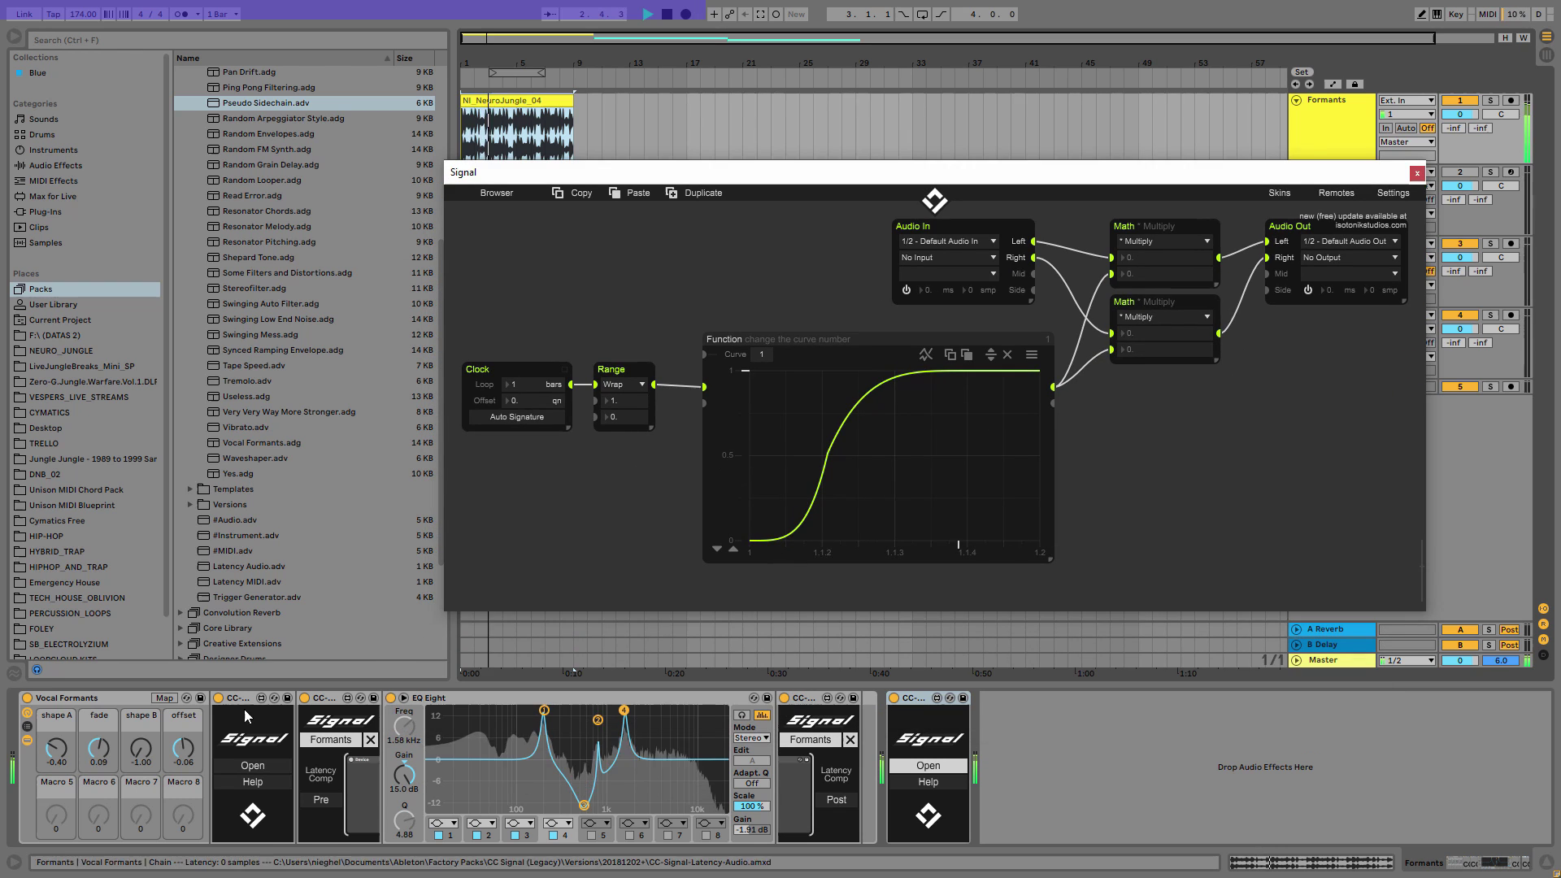
click(27, 698)
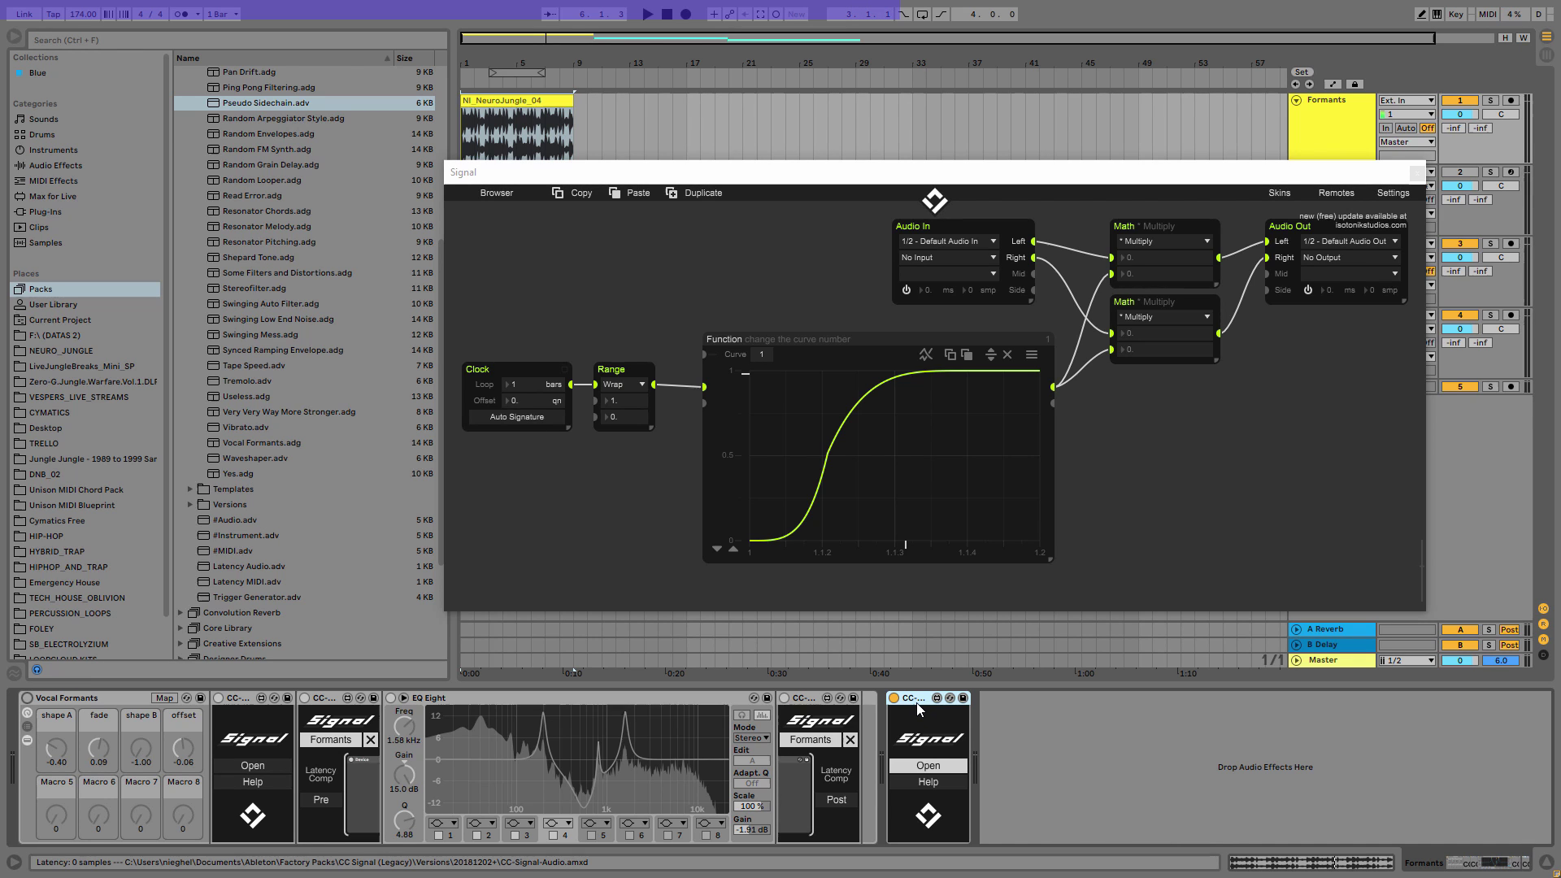
- Load Drunk LFO.adv from the Templates folder onto a new track, view its patch, then close it
click(190, 489)
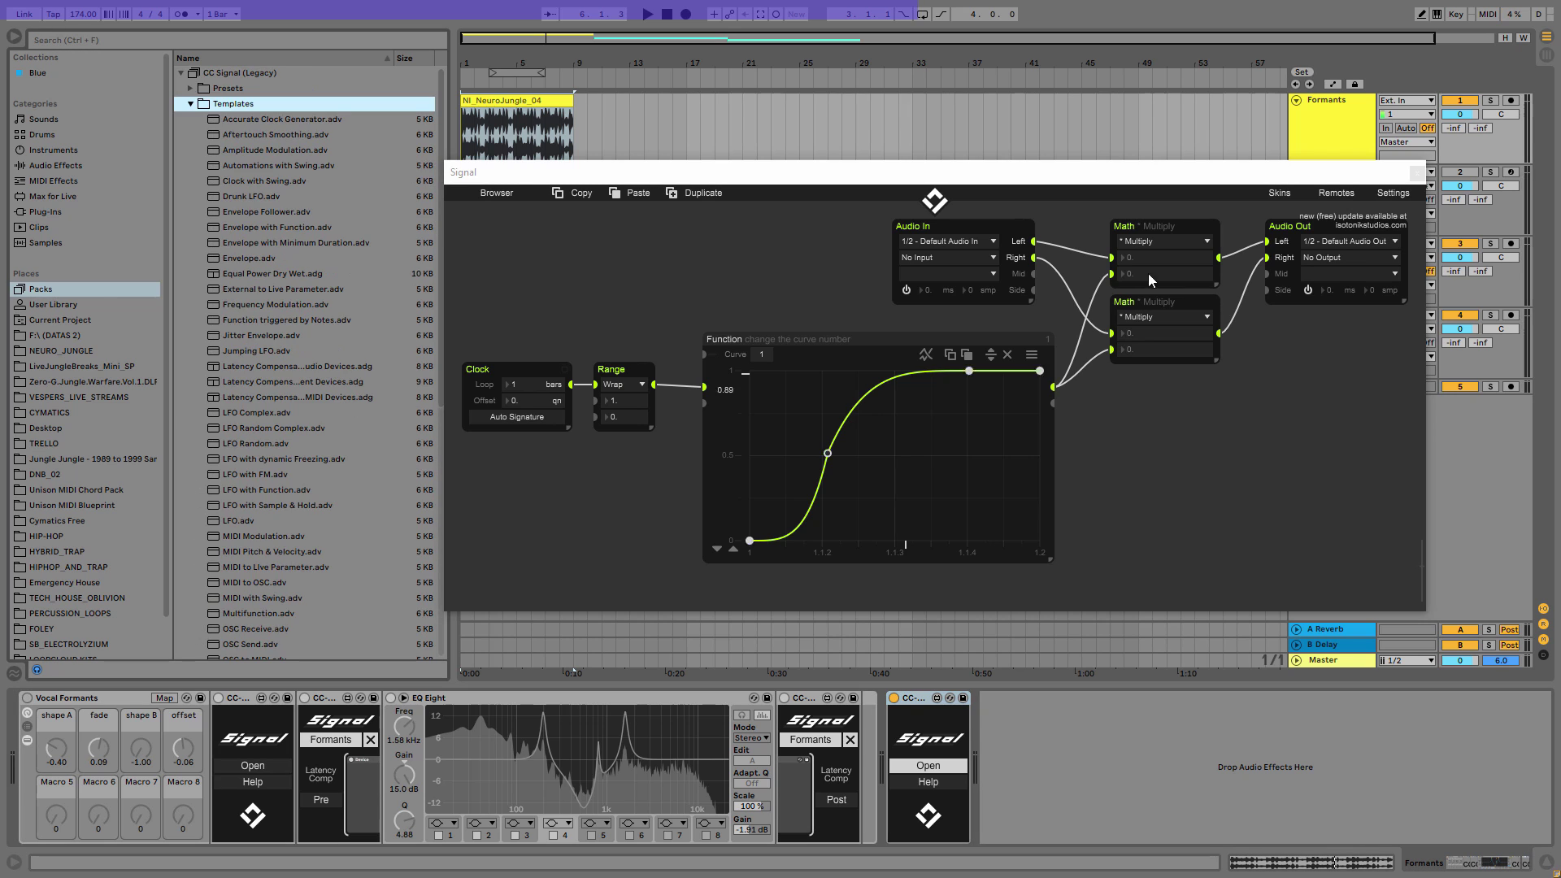
click(1416, 172)
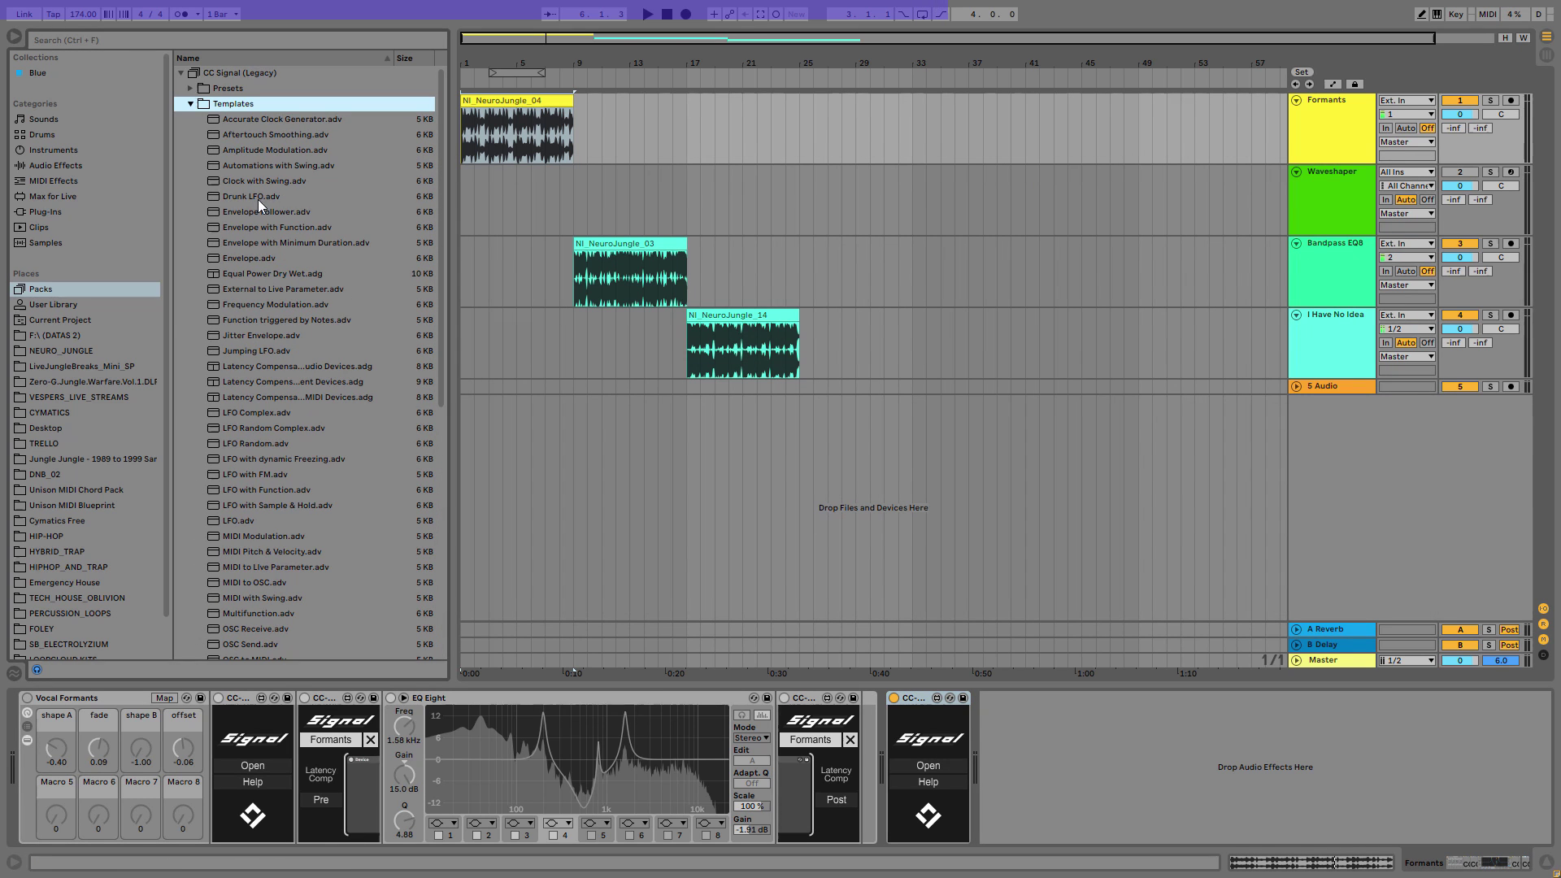
drag(257, 199, 926, 513)
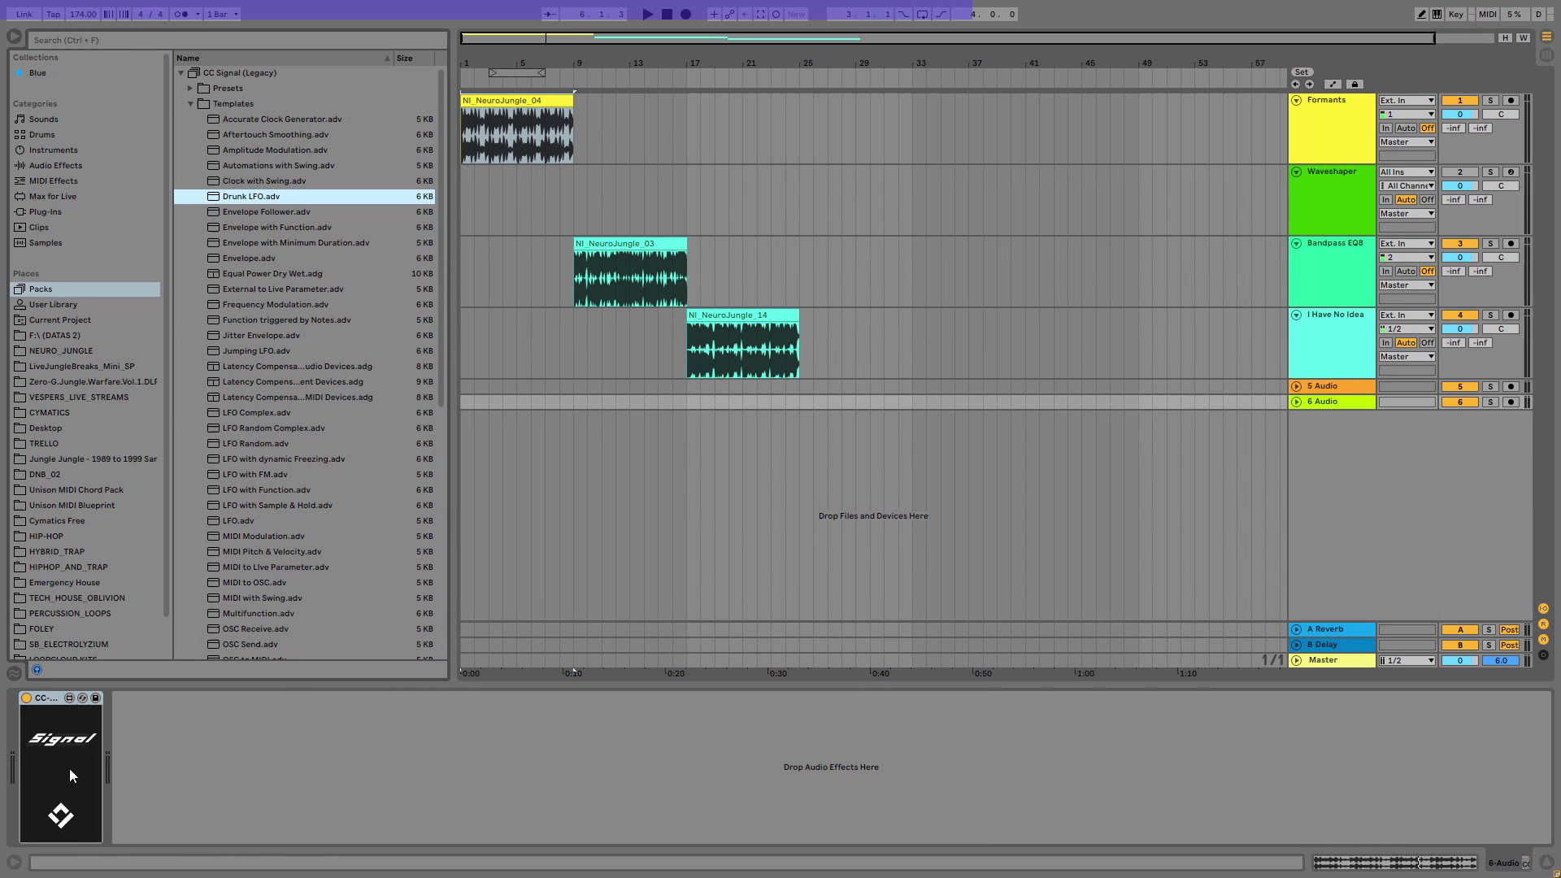
click(61, 764)
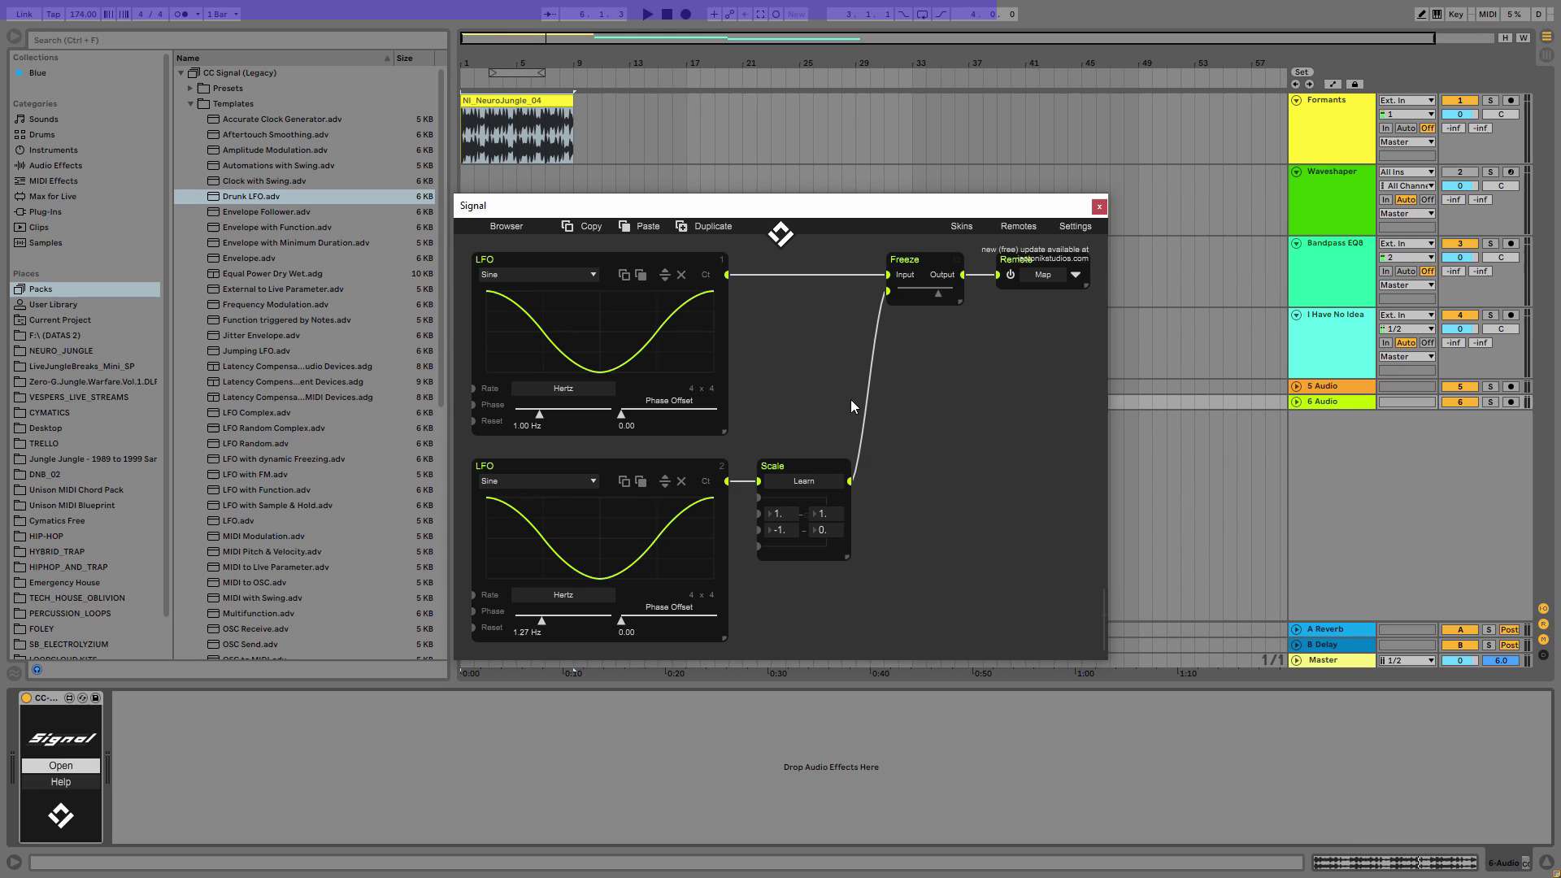
drag(797, 208, 792, 137)
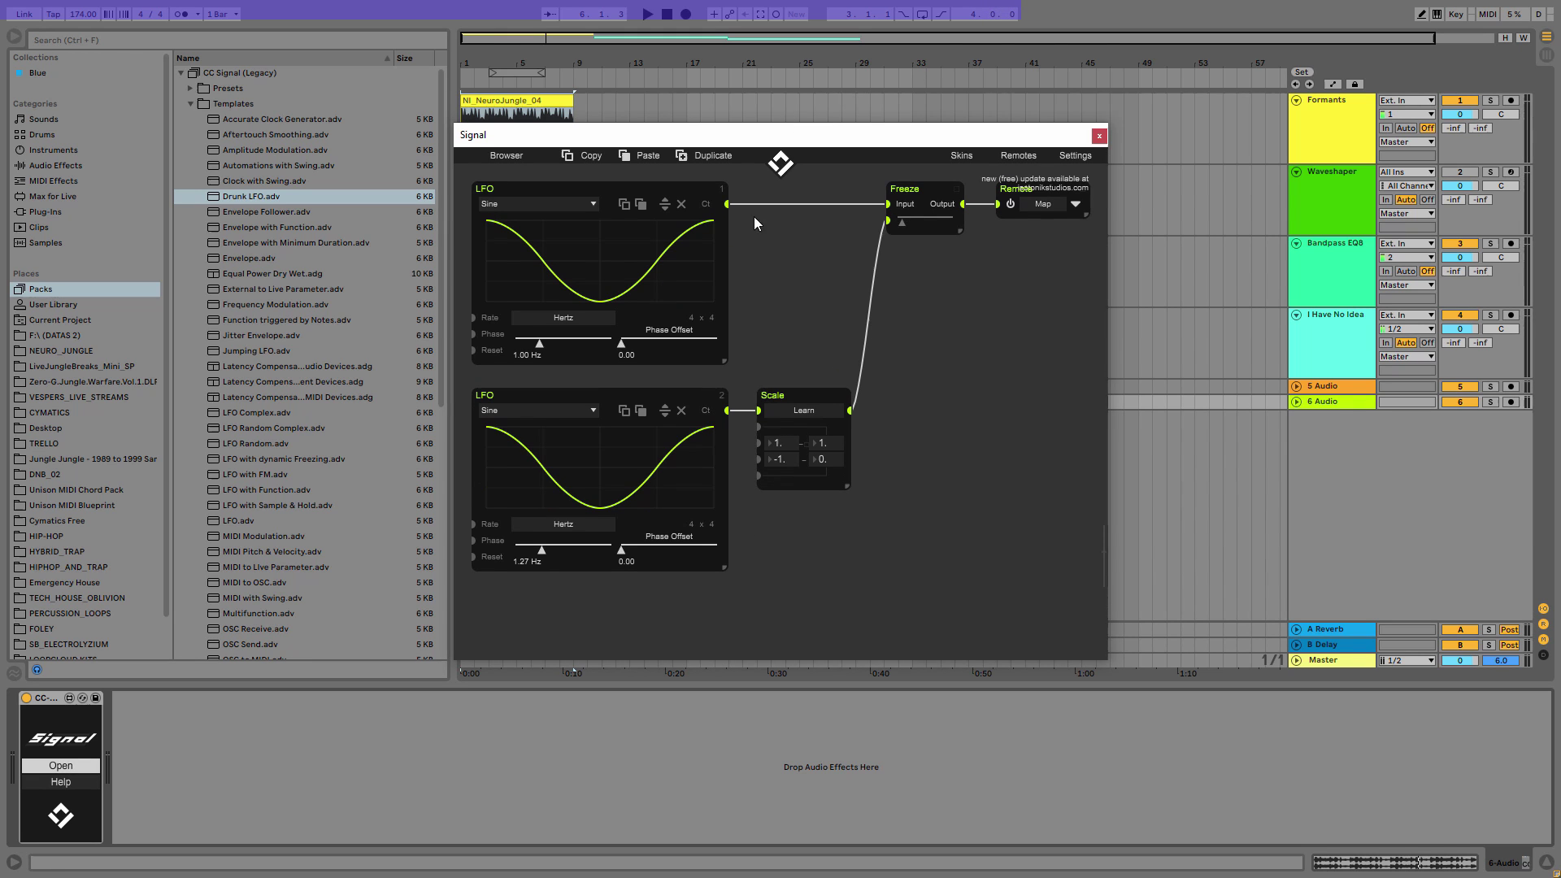
drag(937, 138, 1167, 208)
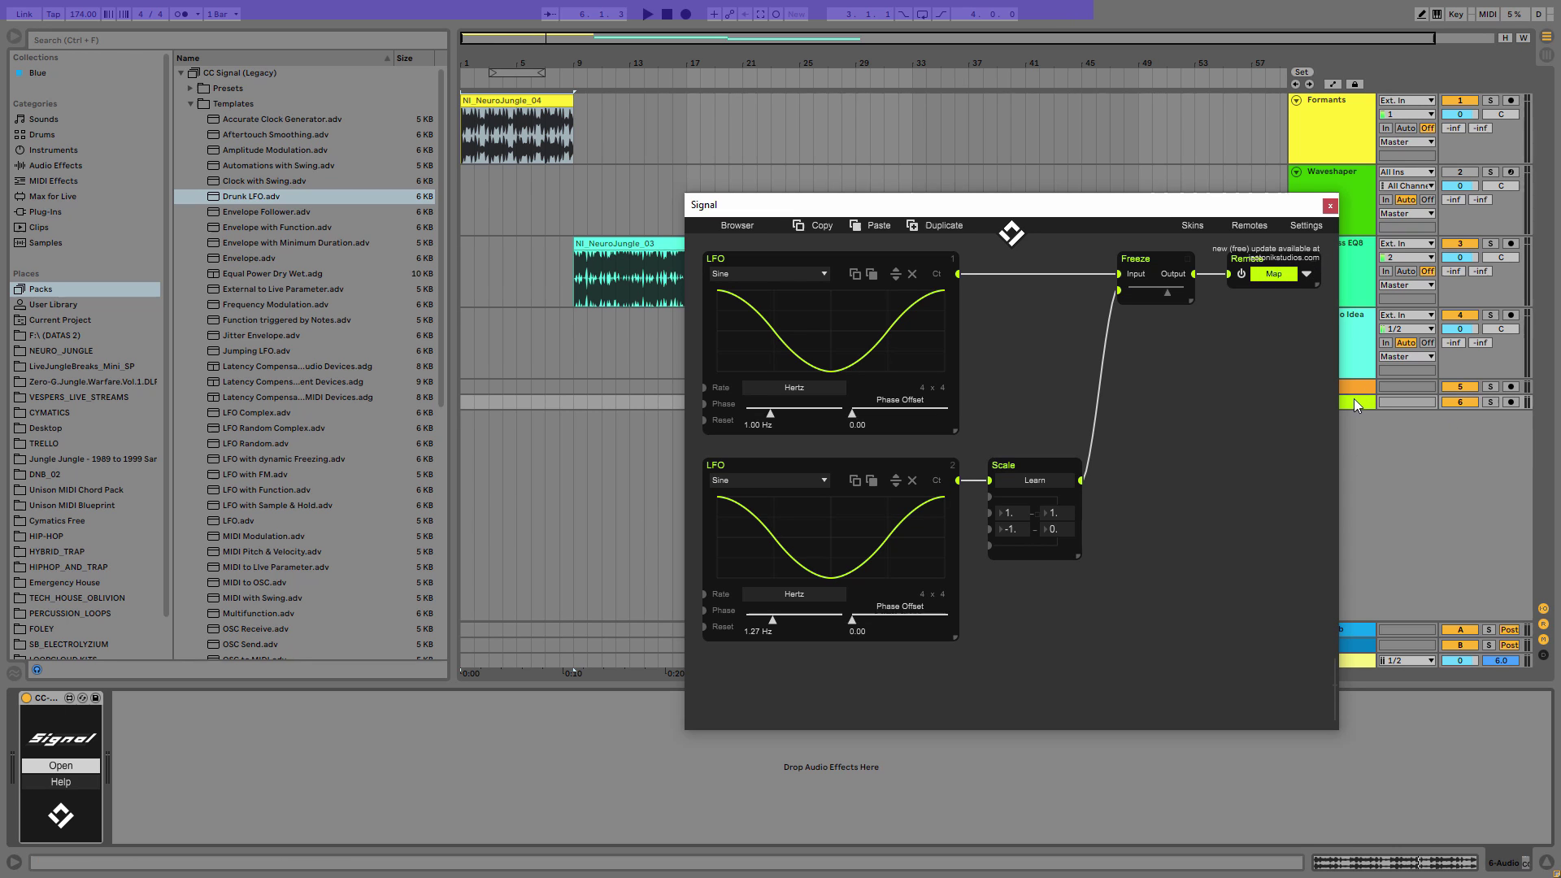
click(1353, 374)
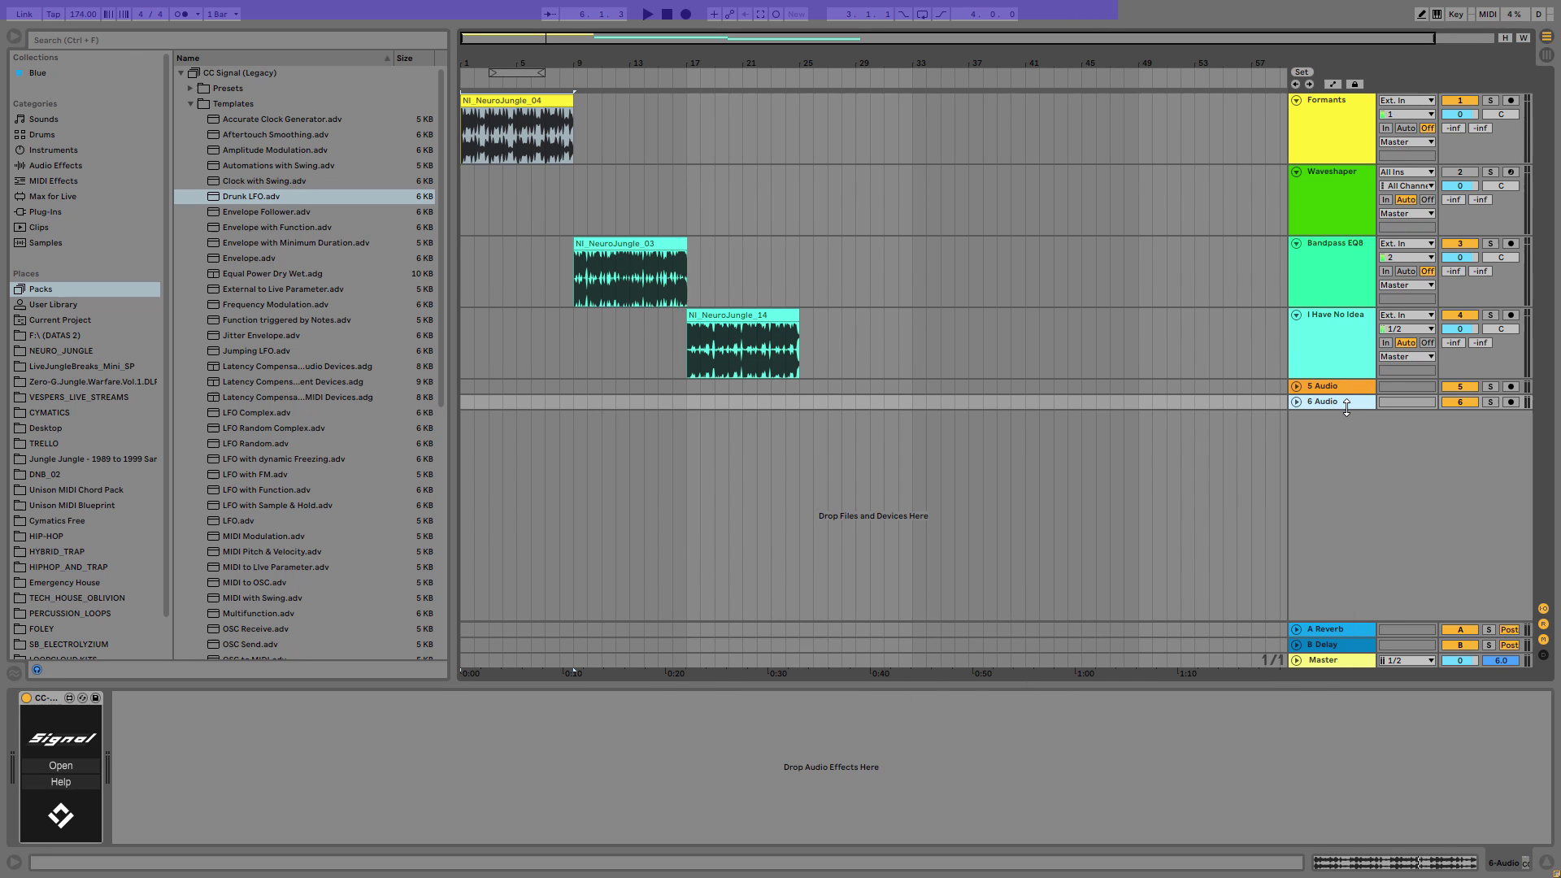